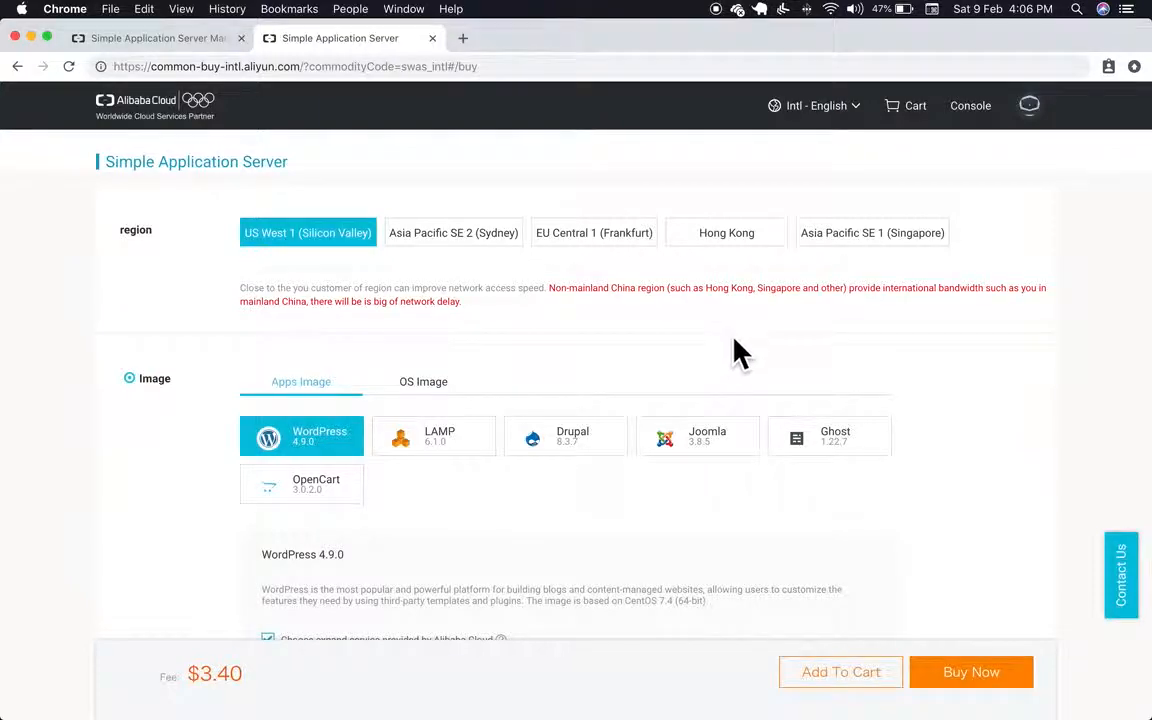
Step: Choose the Asia Pacific SE 1 (Singapore) region for the new WordPress server
click(869, 246)
scroll(792, 362, down, 3)
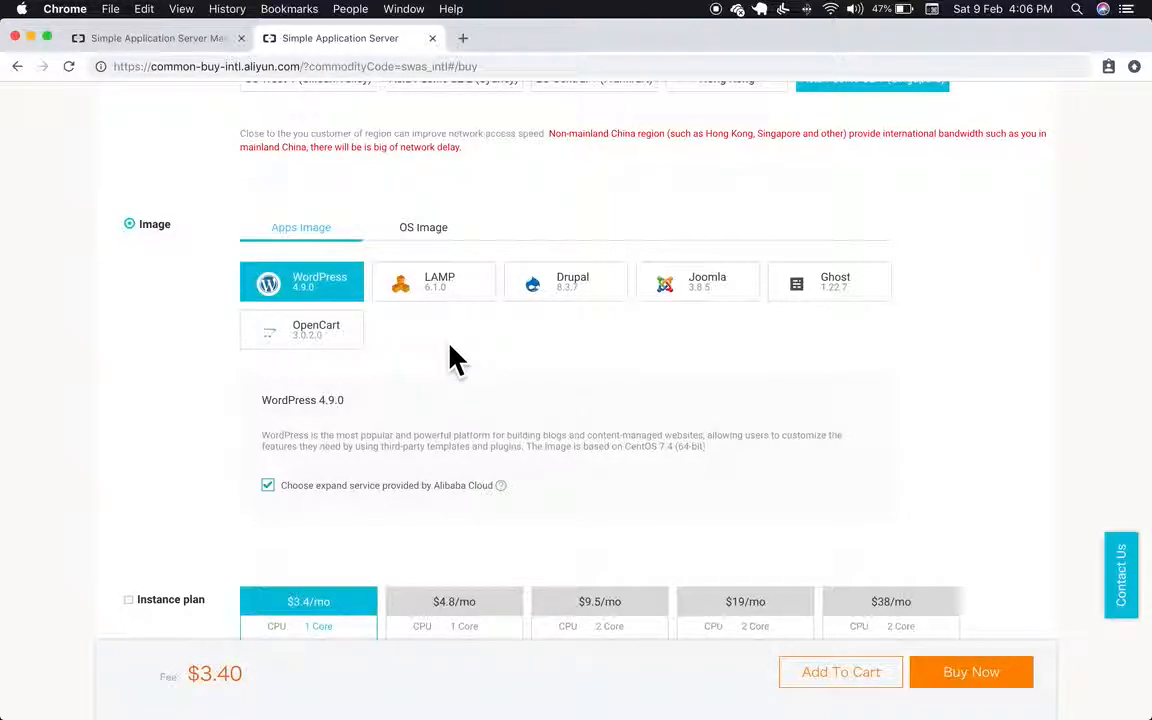
scroll(498, 380, down, 1)
scroll(498, 381, down, 5)
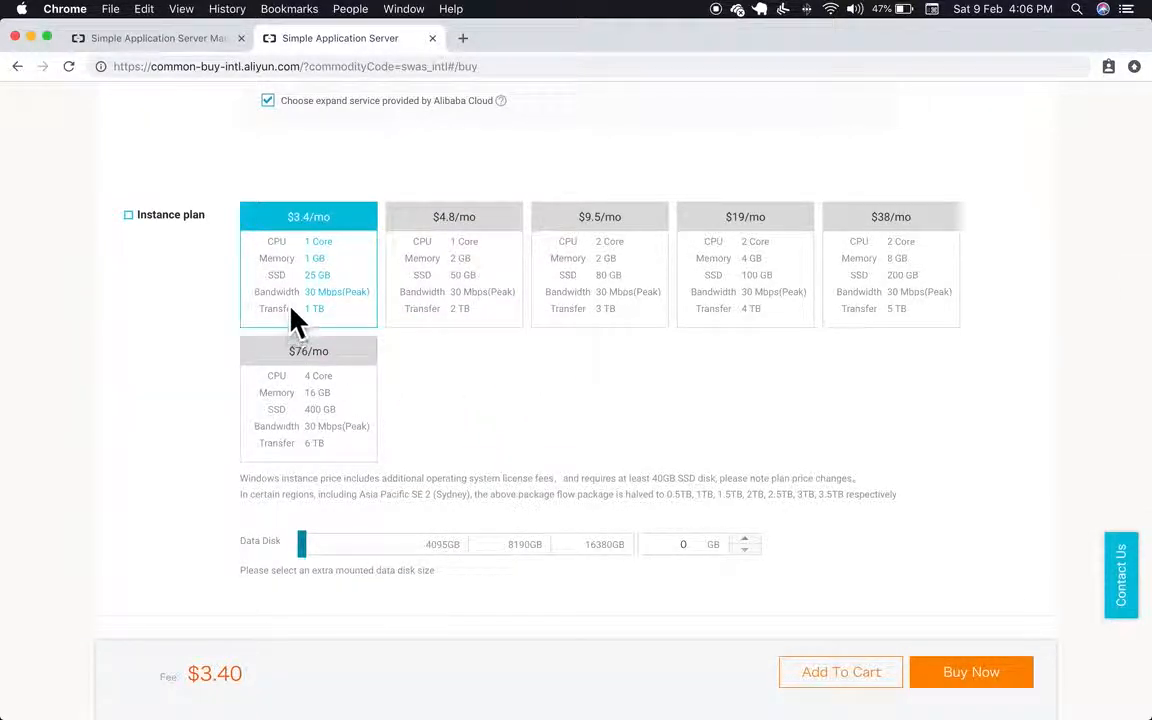
scroll(498, 418, down, 1)
scroll(491, 404, down, 1)
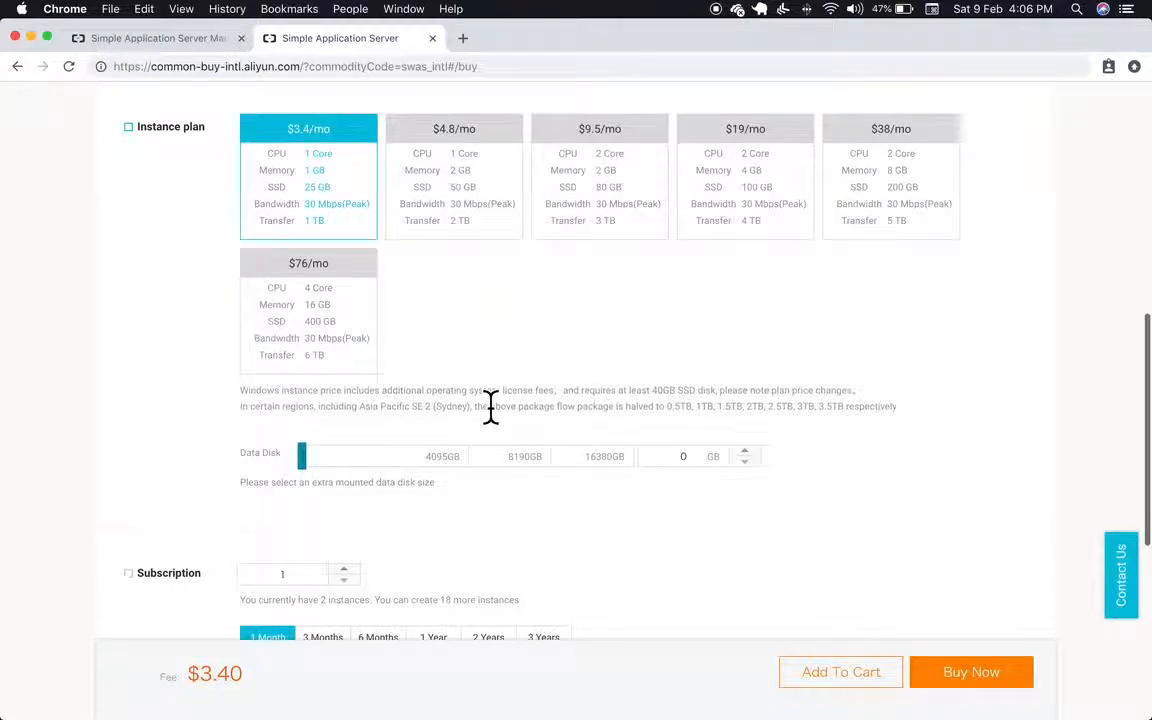
scroll(491, 404, down, 3)
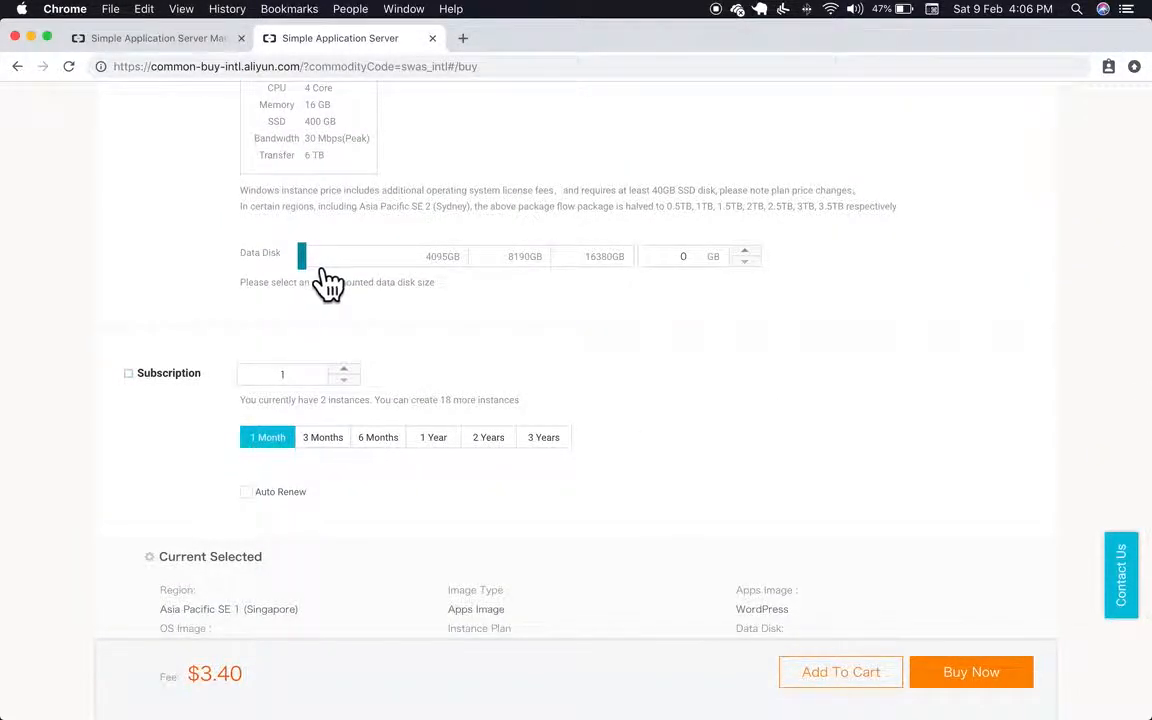
scroll(380, 284, down, 1)
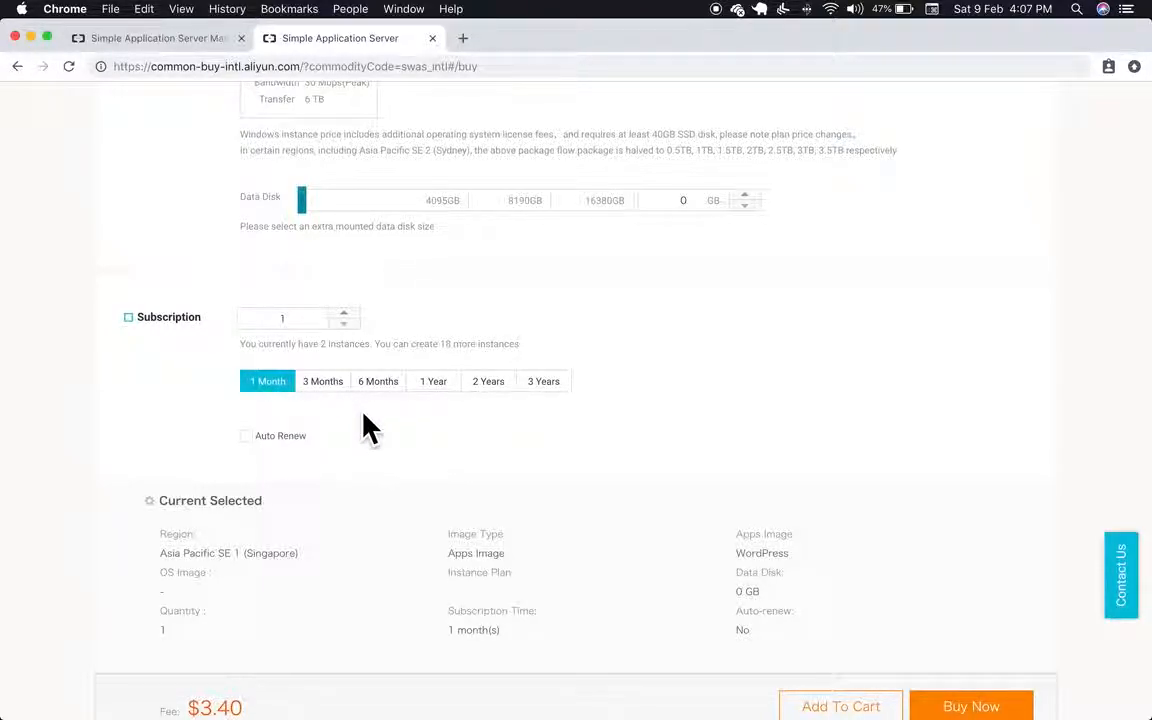
scroll(366, 430, down, 3)
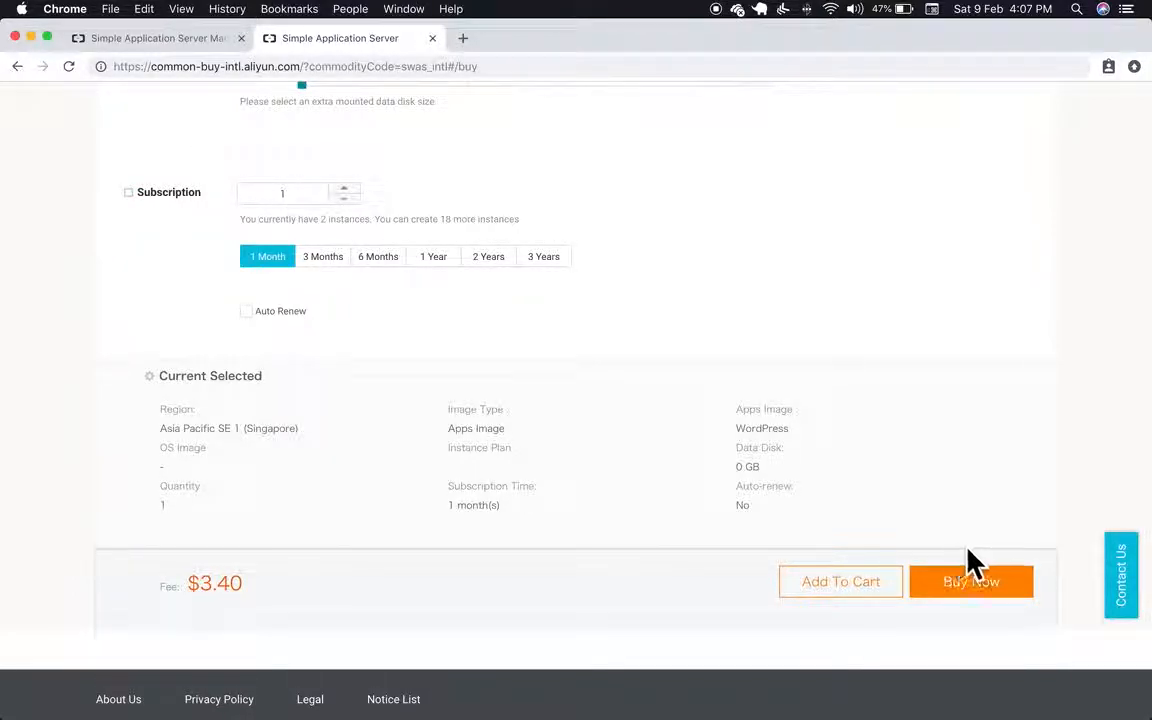
Step: Confirm the order, accept the End User License and General Terms, and complete the $0.00 payment
click(1018, 602)
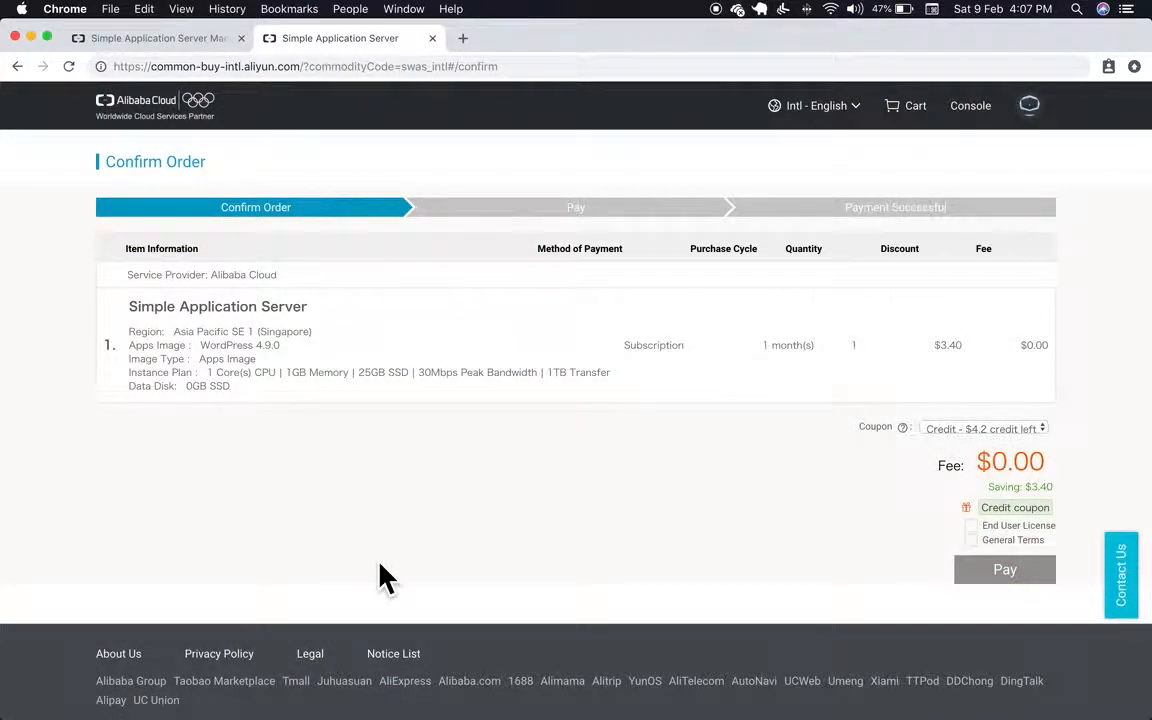
click(990, 528)
click(995, 541)
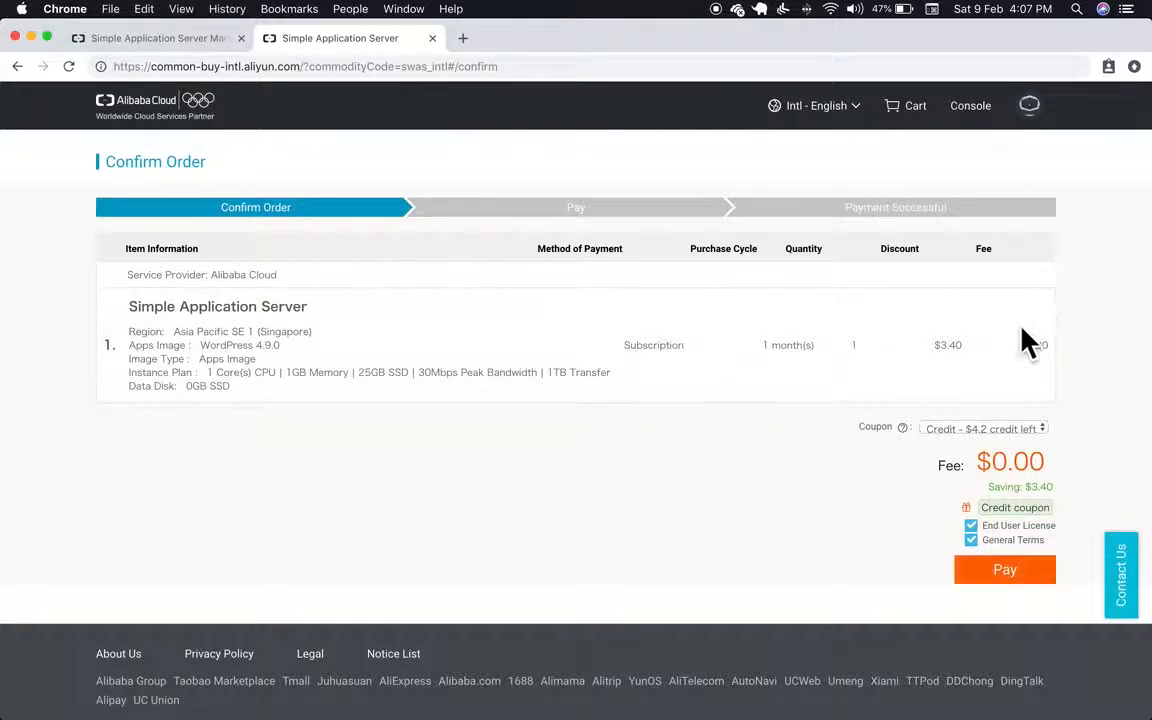
click(986, 578)
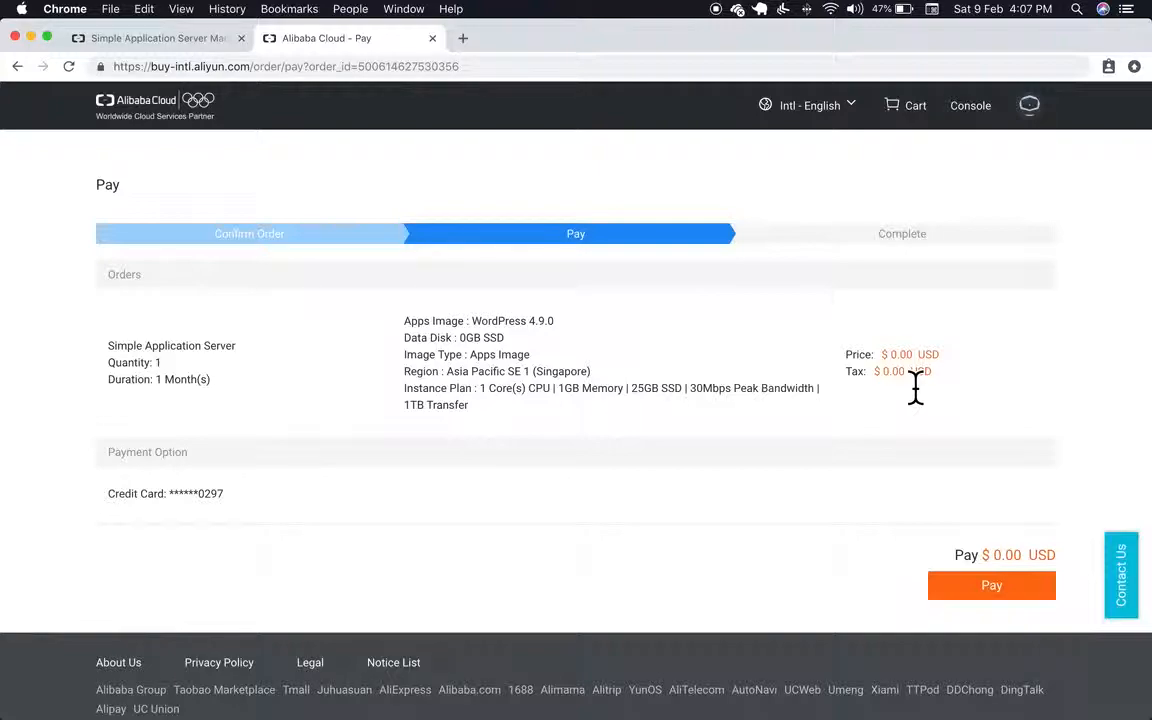
click(1012, 593)
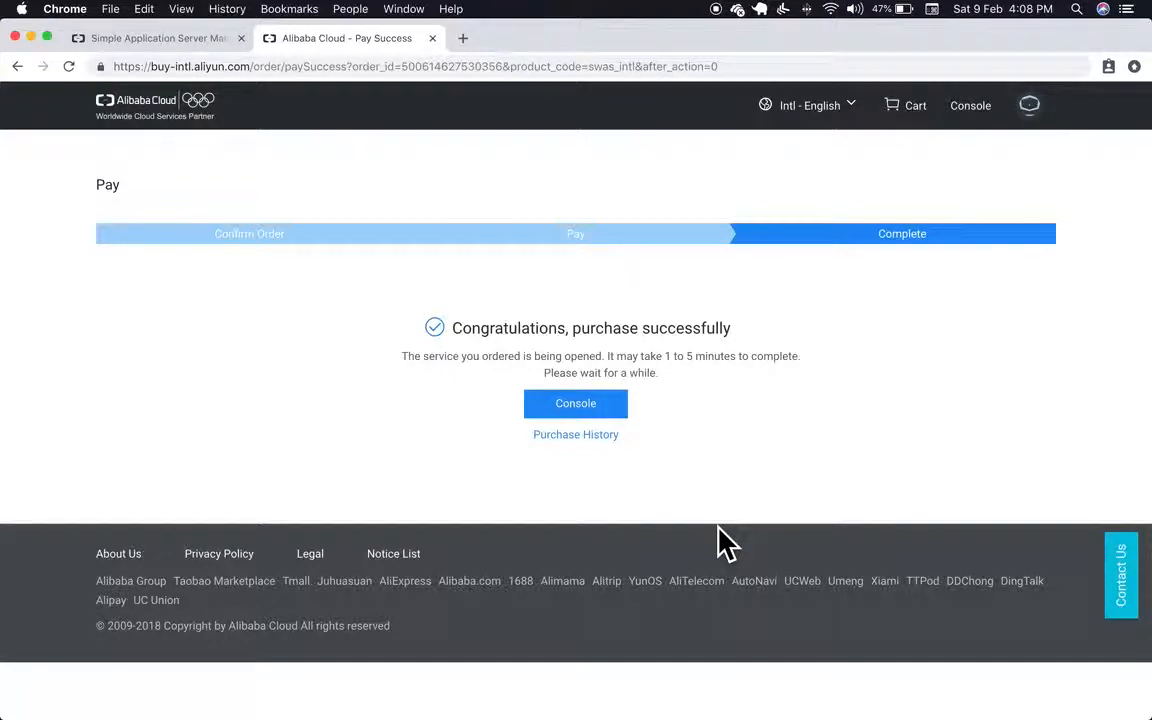
Step: Go from the console home through Products to the Simple Application Server list
click(582, 410)
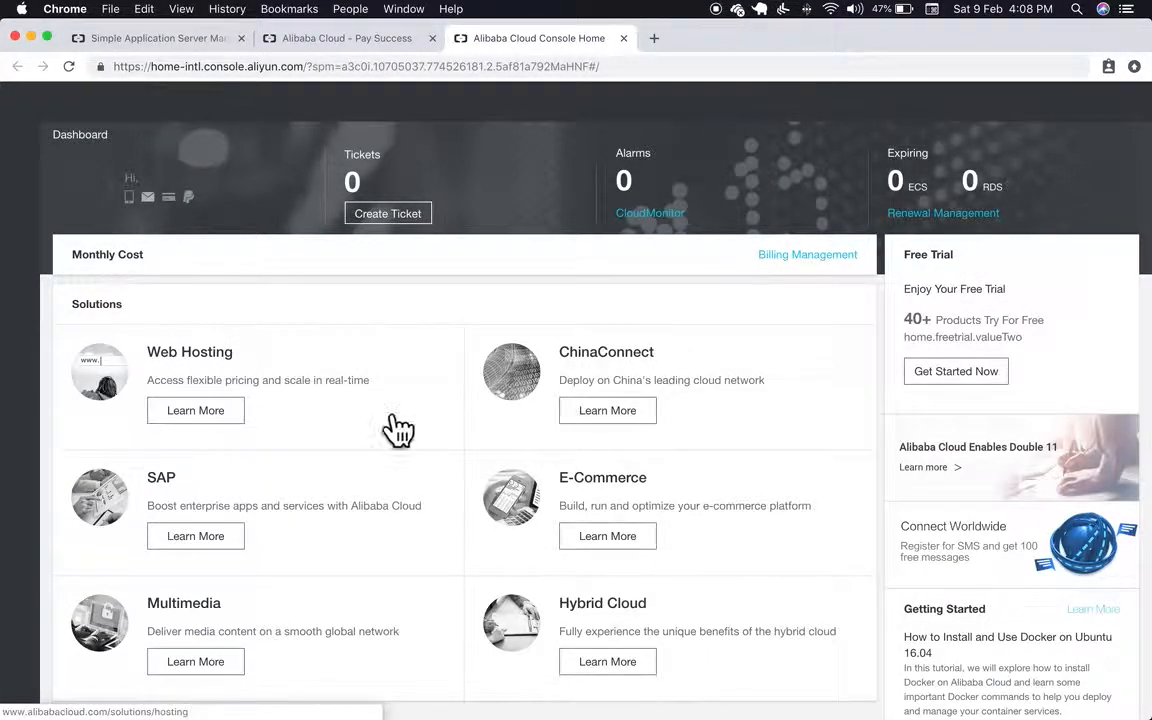
click(19, 141)
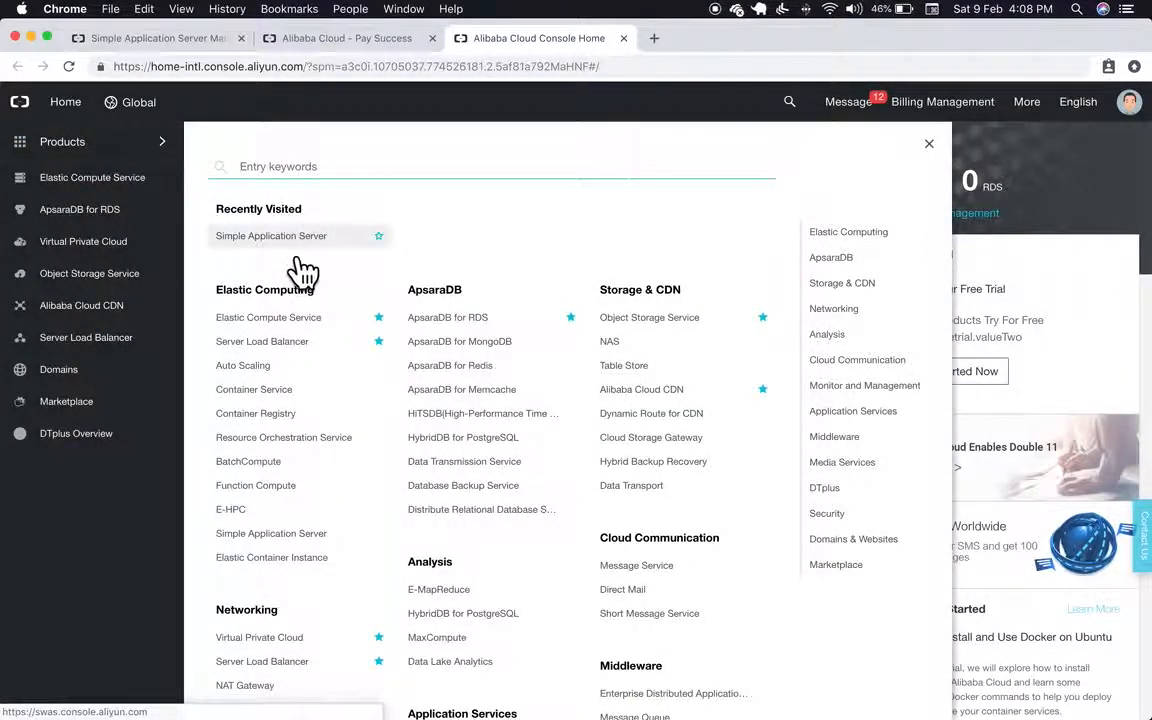
click(296, 252)
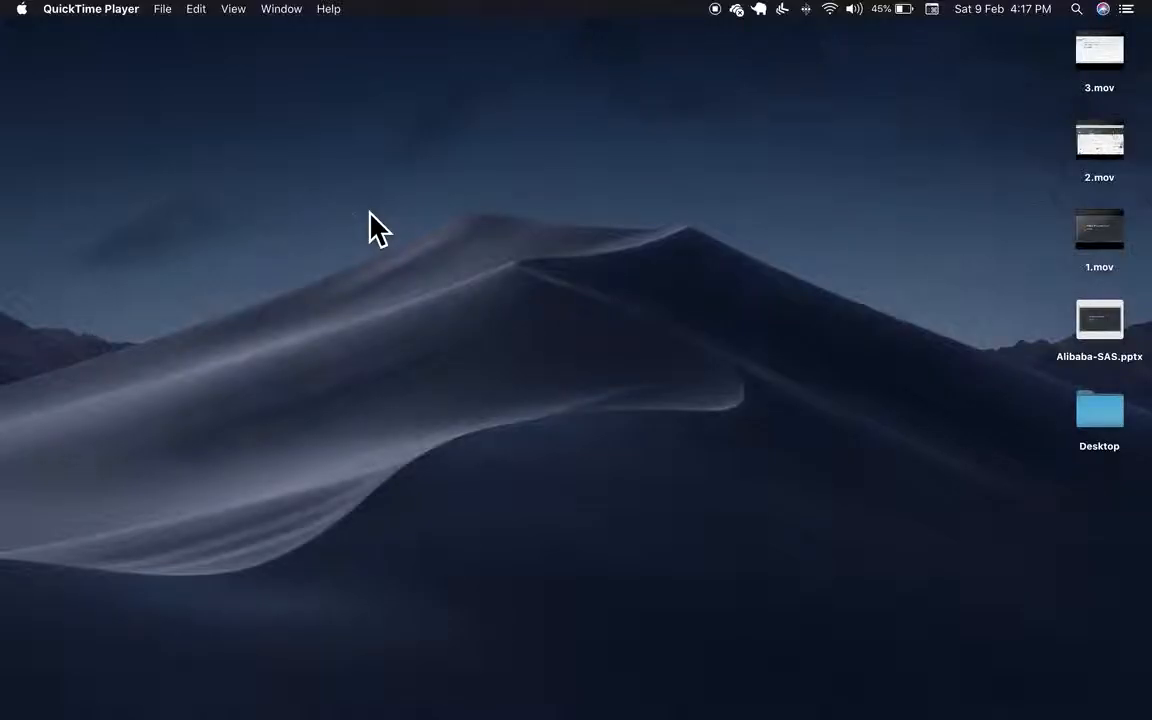
key(ctrl+Left)
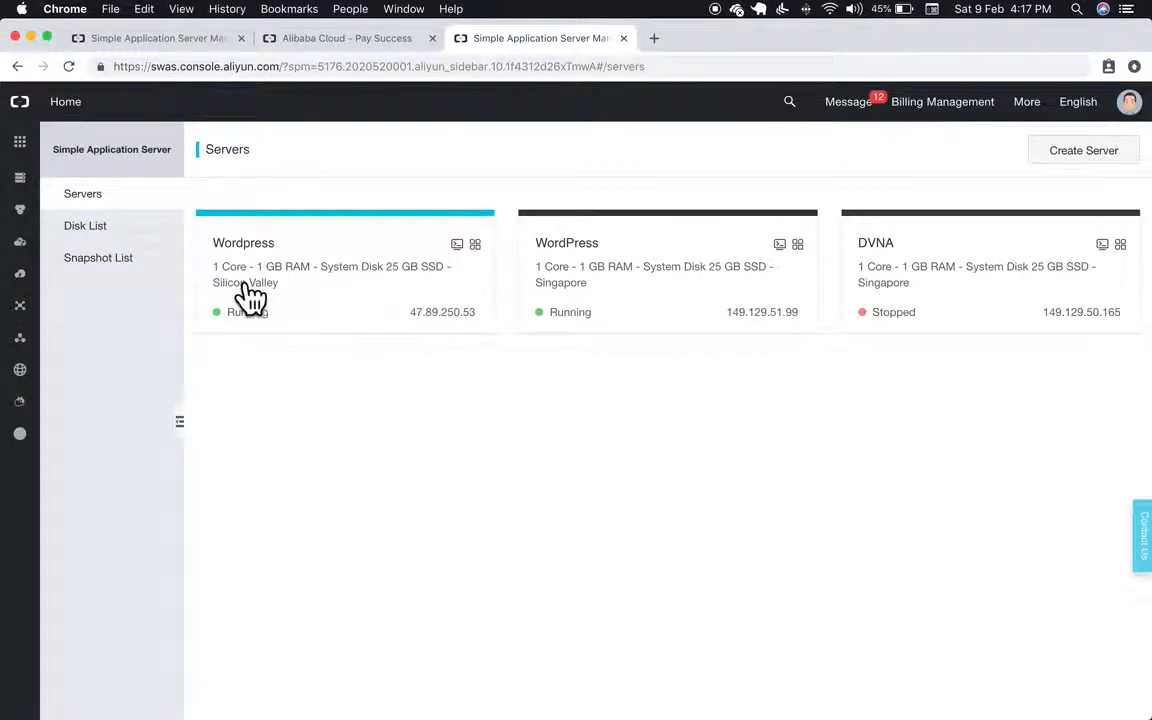
Step: Open the Silicon Valley Wordpress server's overview and follow Add Now to its Domains page
click(259, 295)
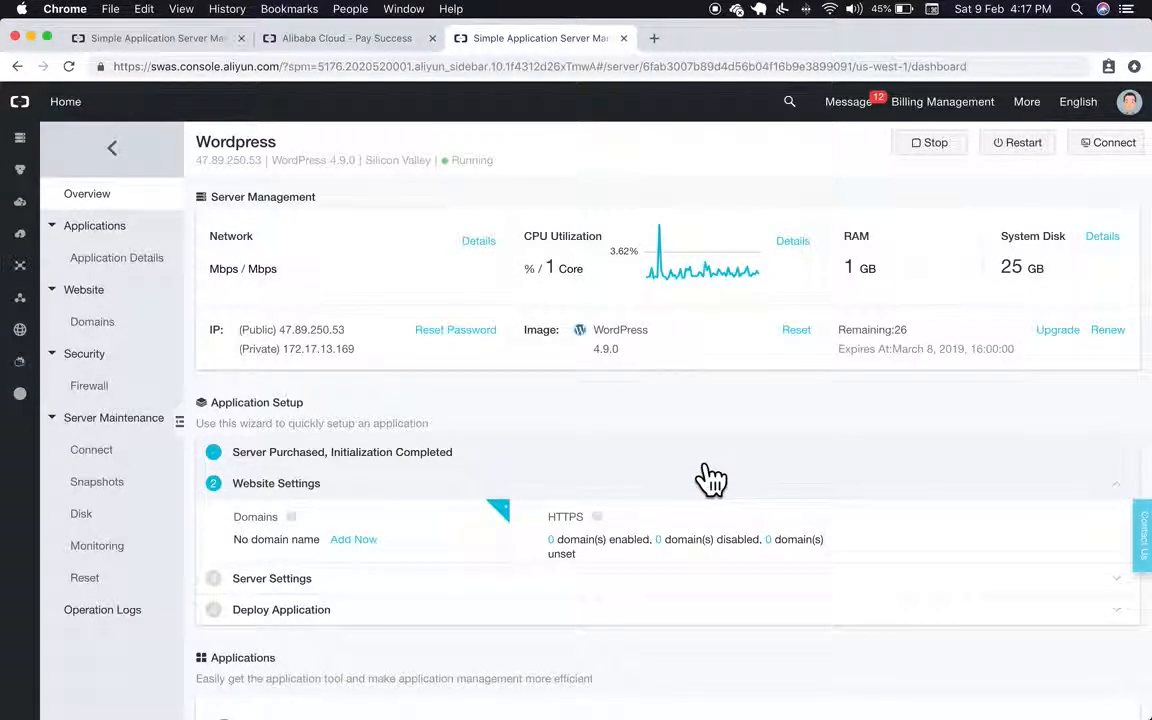
scroll(704, 465, down, 1)
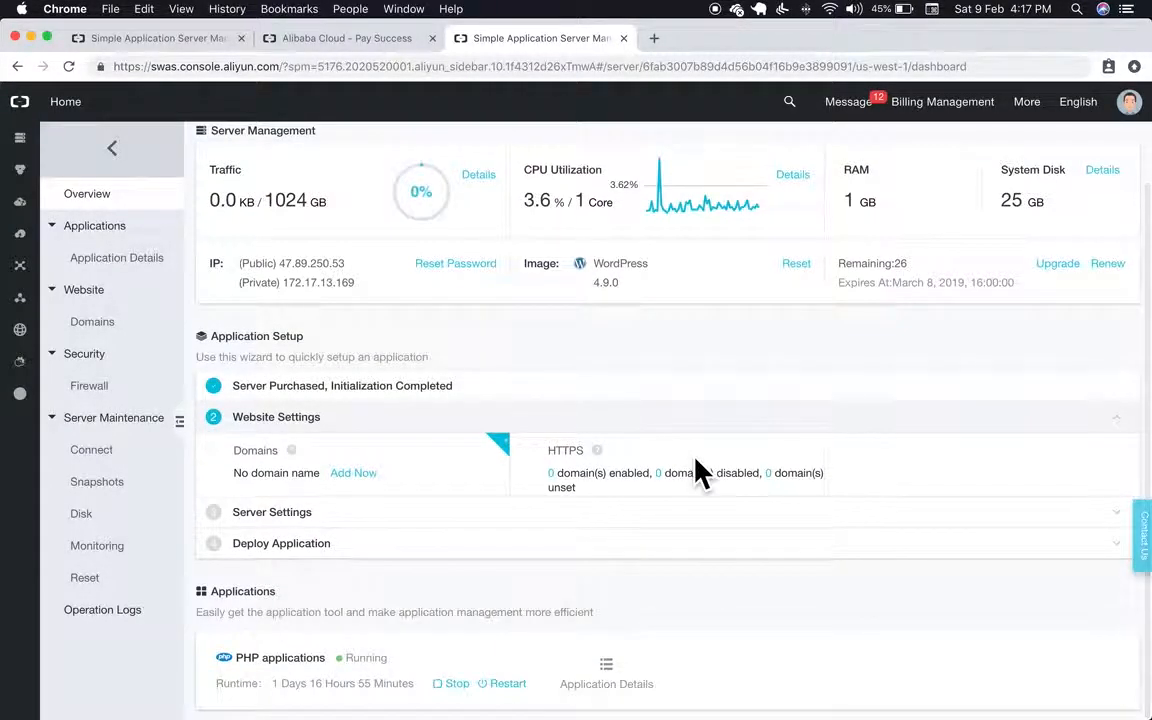
scroll(695, 459, up, 1)
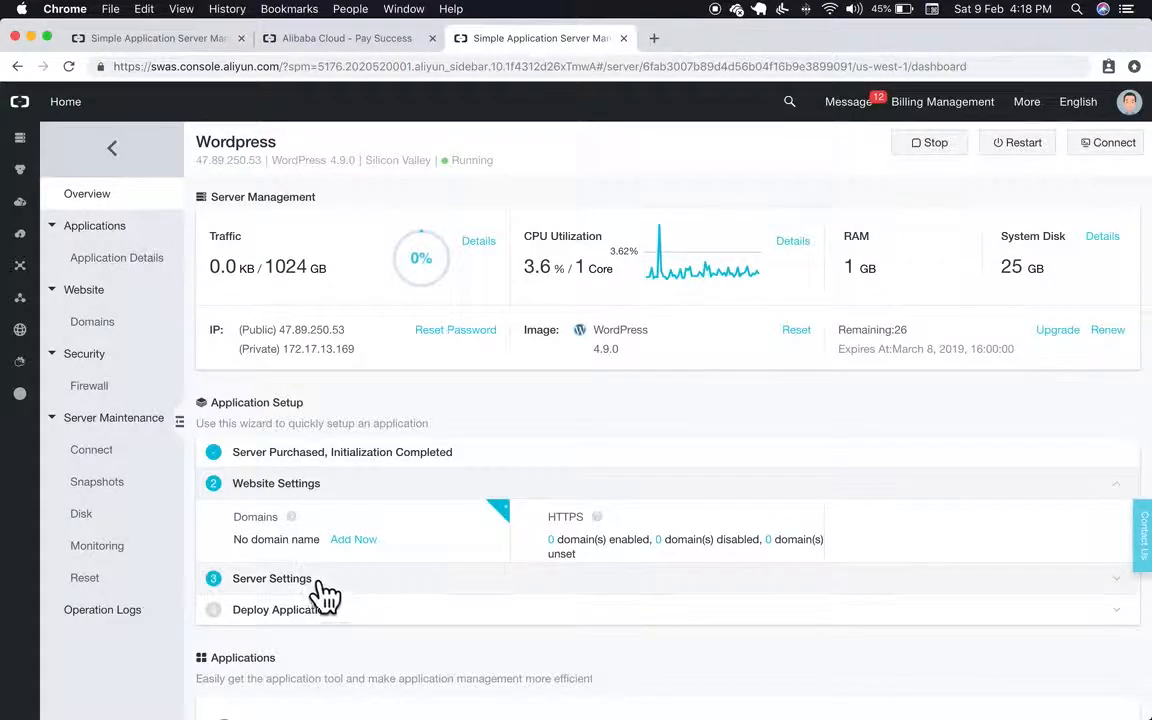
click(360, 542)
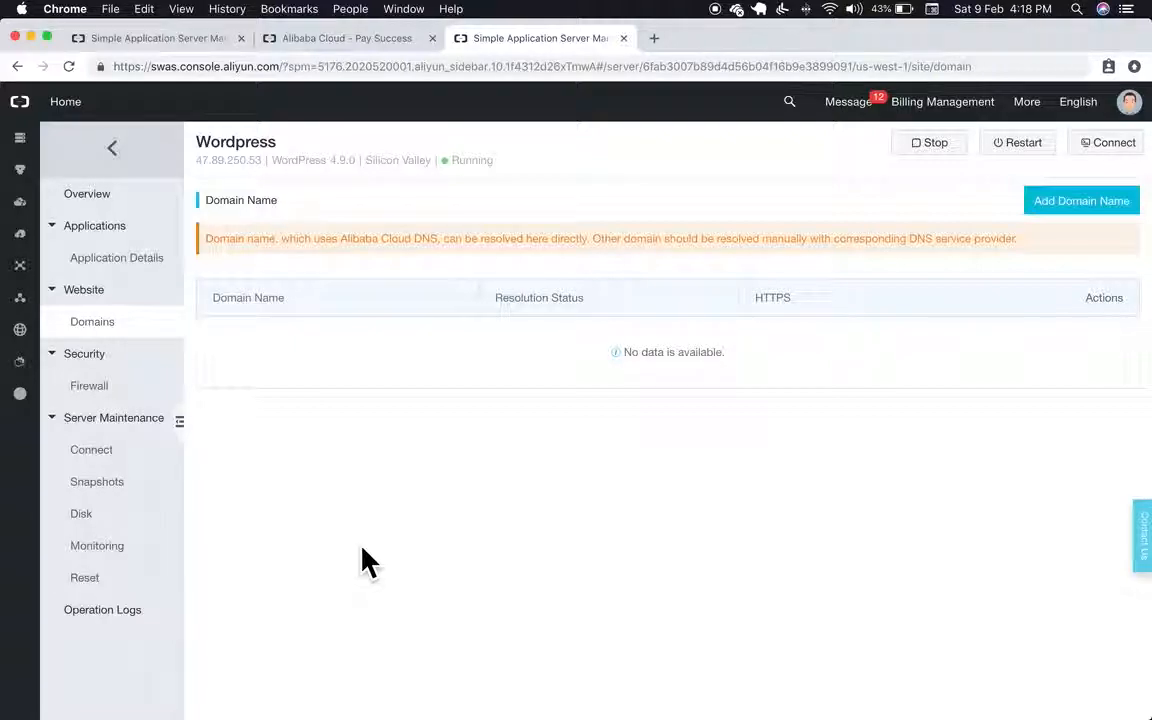
Step: Add the site's www domain name to the Wordpress server, correcting a typo before confirming
click(1074, 228)
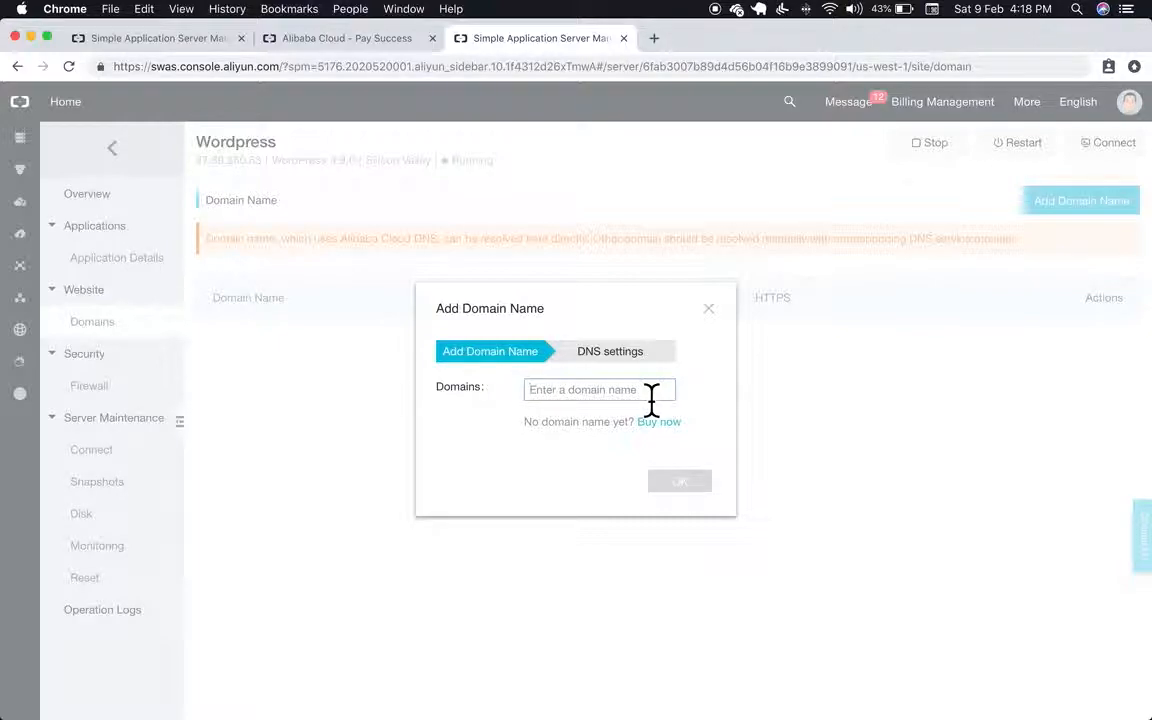
text(www.kuunua)
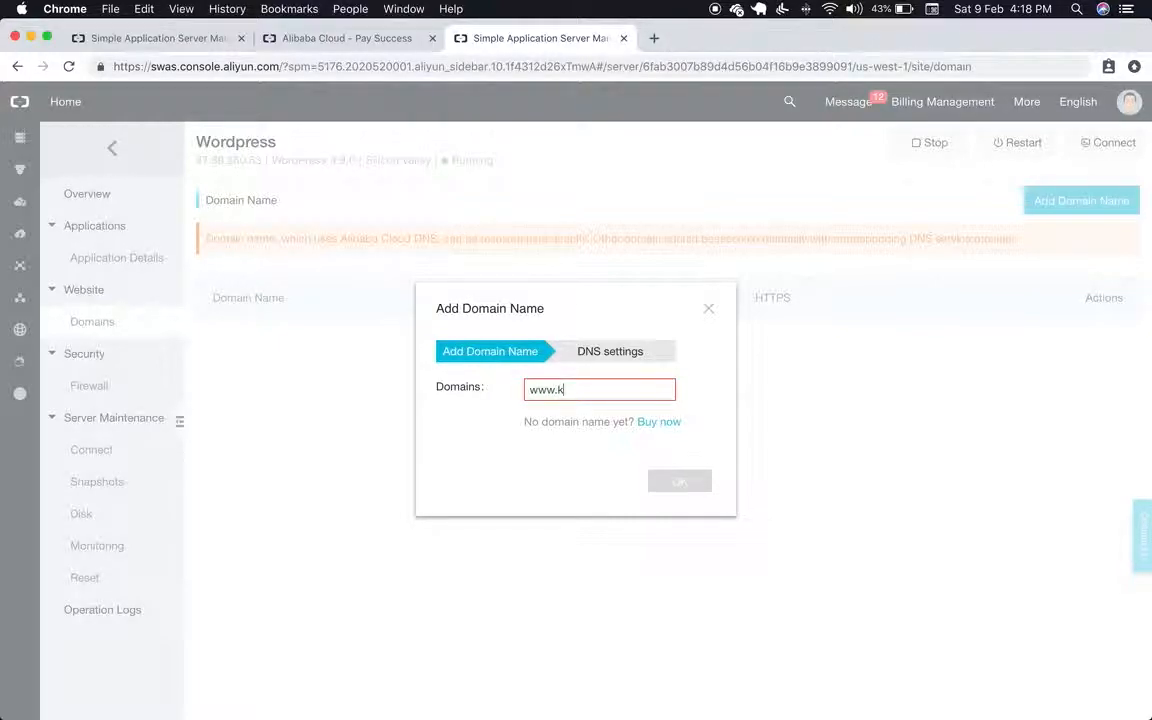
key(BackSpace)
key(BackSpace)
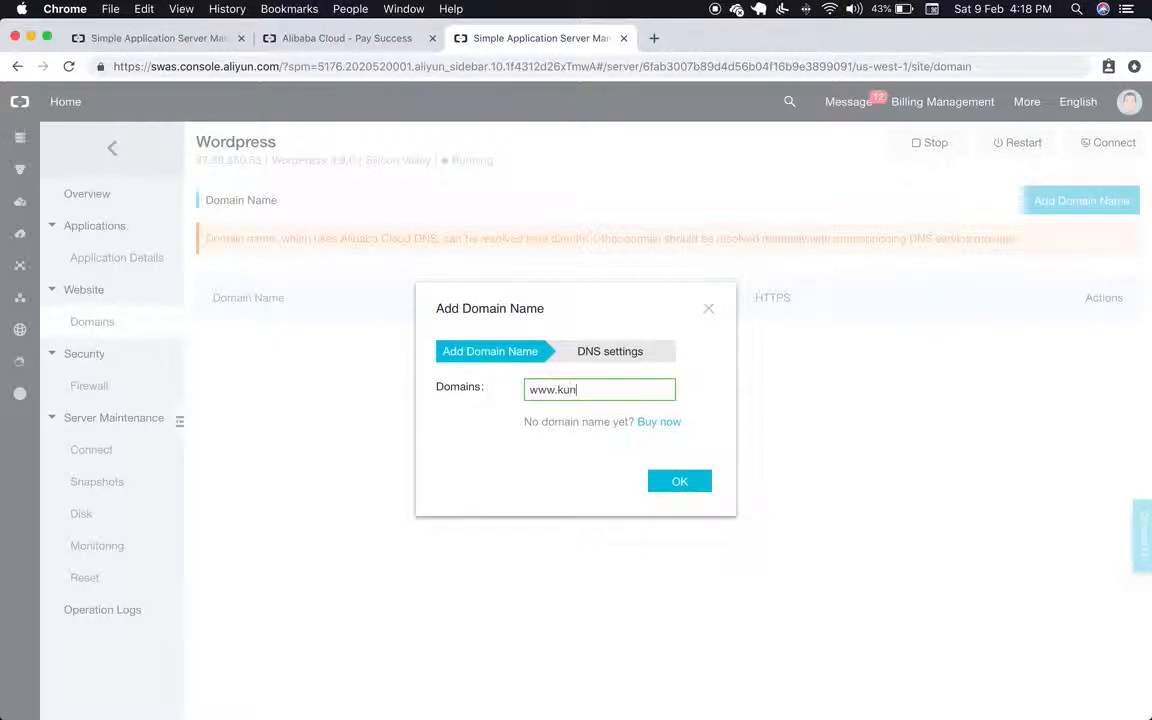
text(relan.com)
click(708, 488)
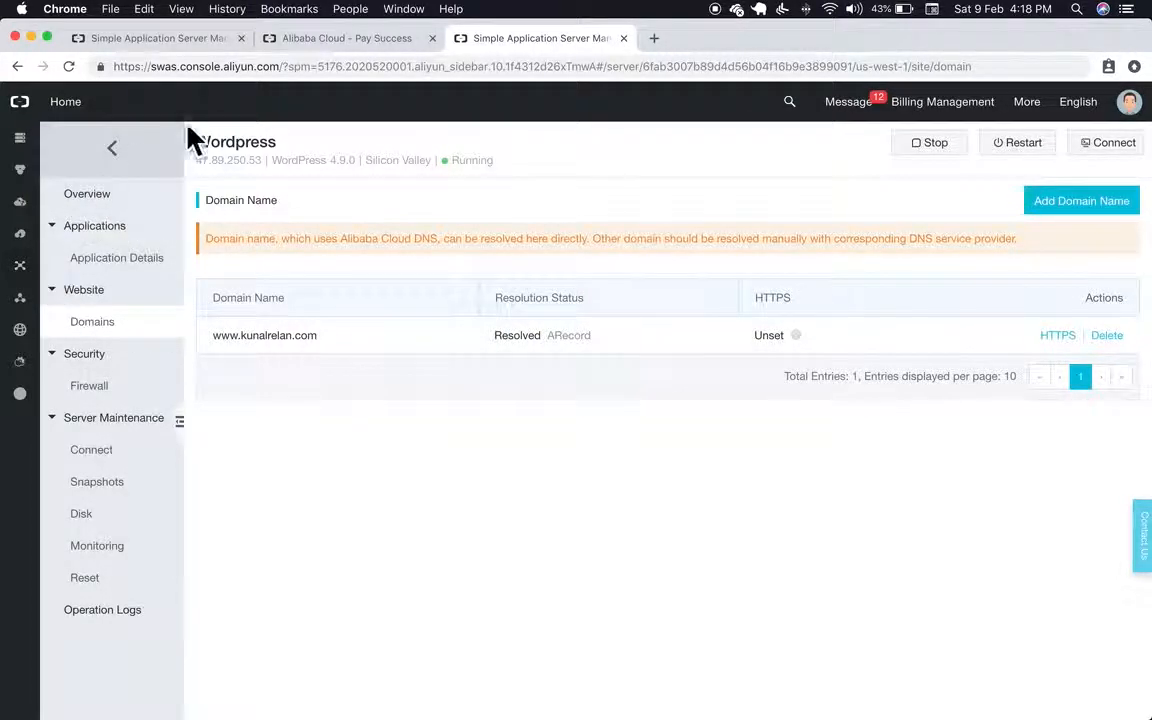
Step: Back on the server overview, select public IP 47.89.250.53 and open a new browser tab
click(96, 206)
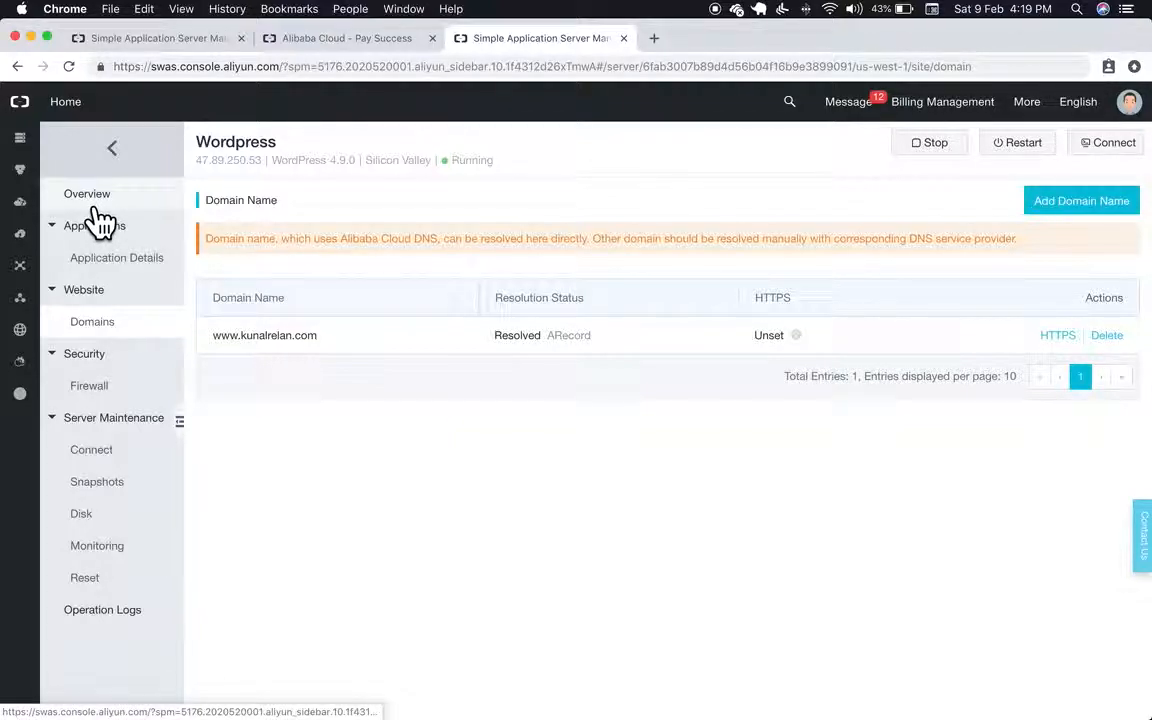
scroll(434, 528, down, 1)
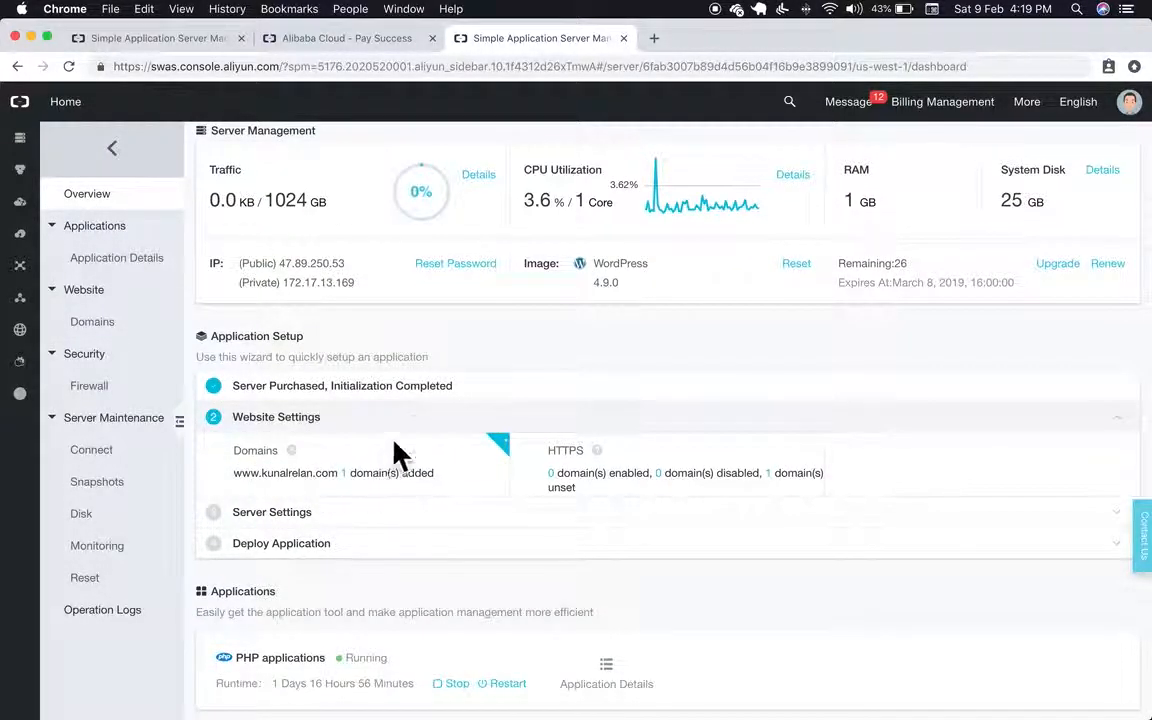
drag(346, 266, 266, 268)
key(super+c)
scroll(411, 420, up, 1)
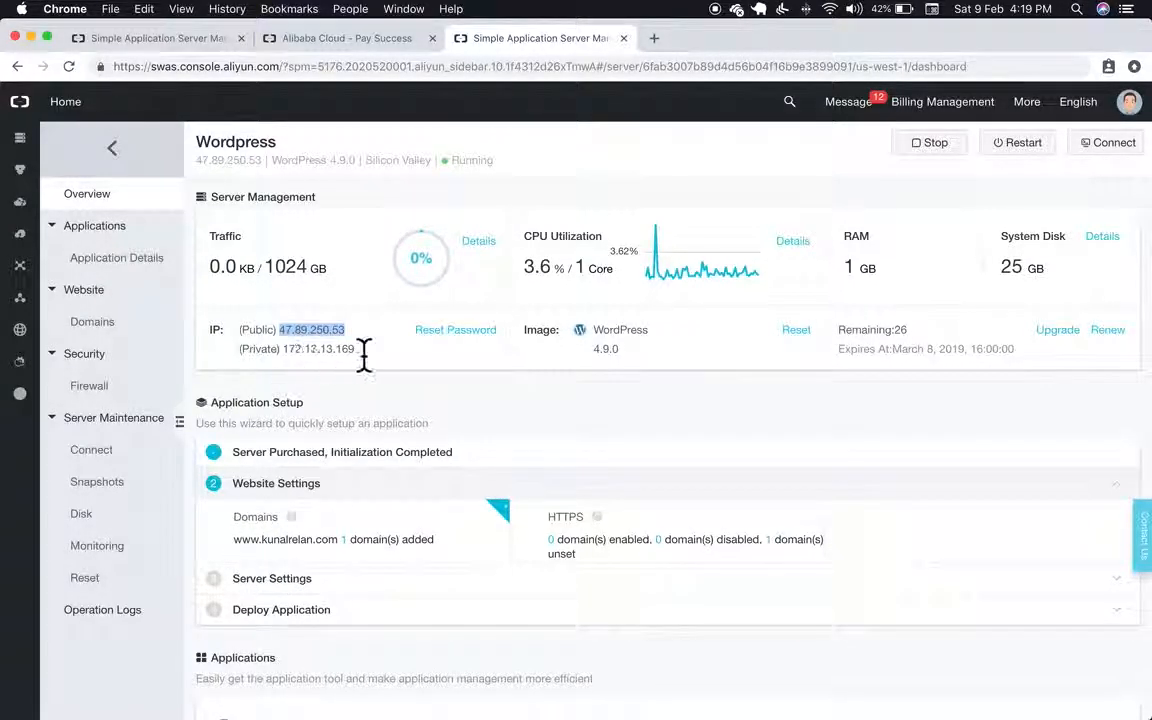
click(655, 39)
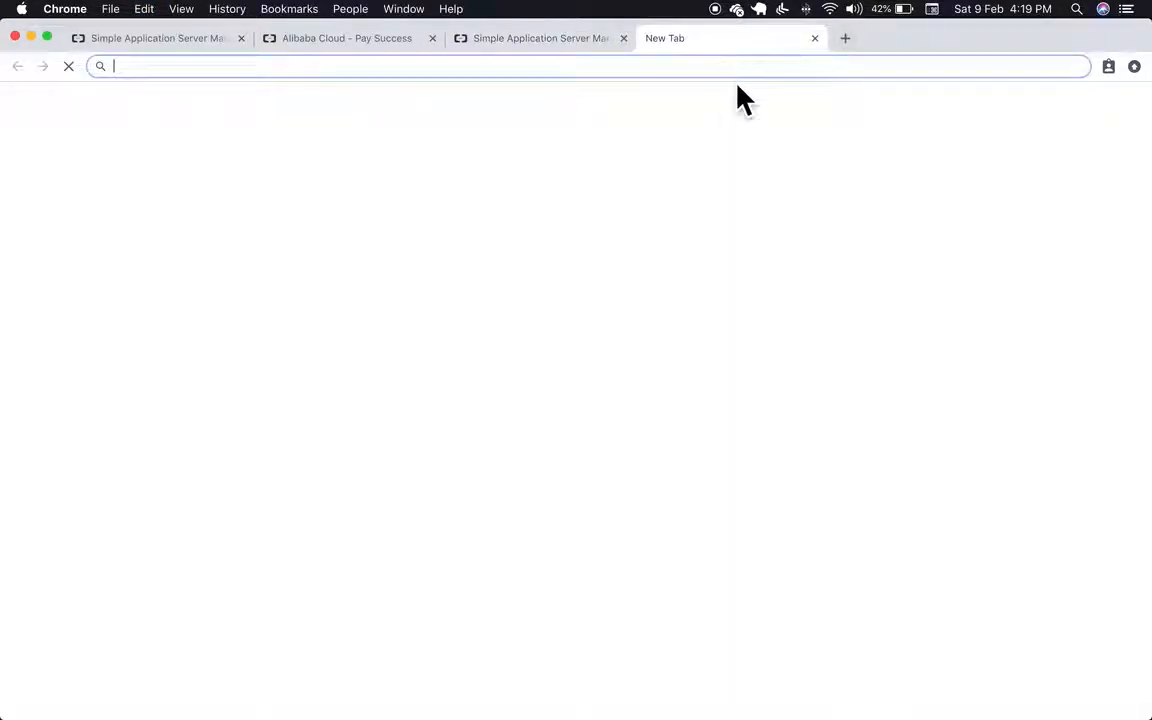
Step: Load My First Blog at the server IP 47.89.250.53
key(super+v)
key(Return)
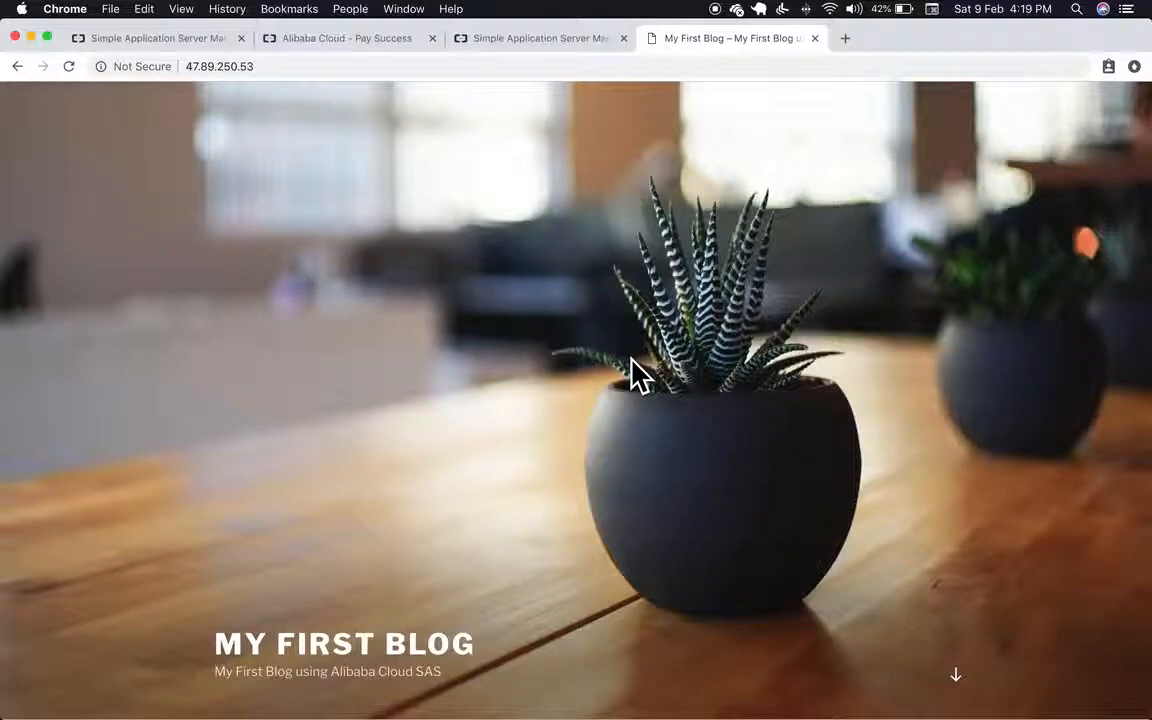
scroll(640, 378, down, 15)
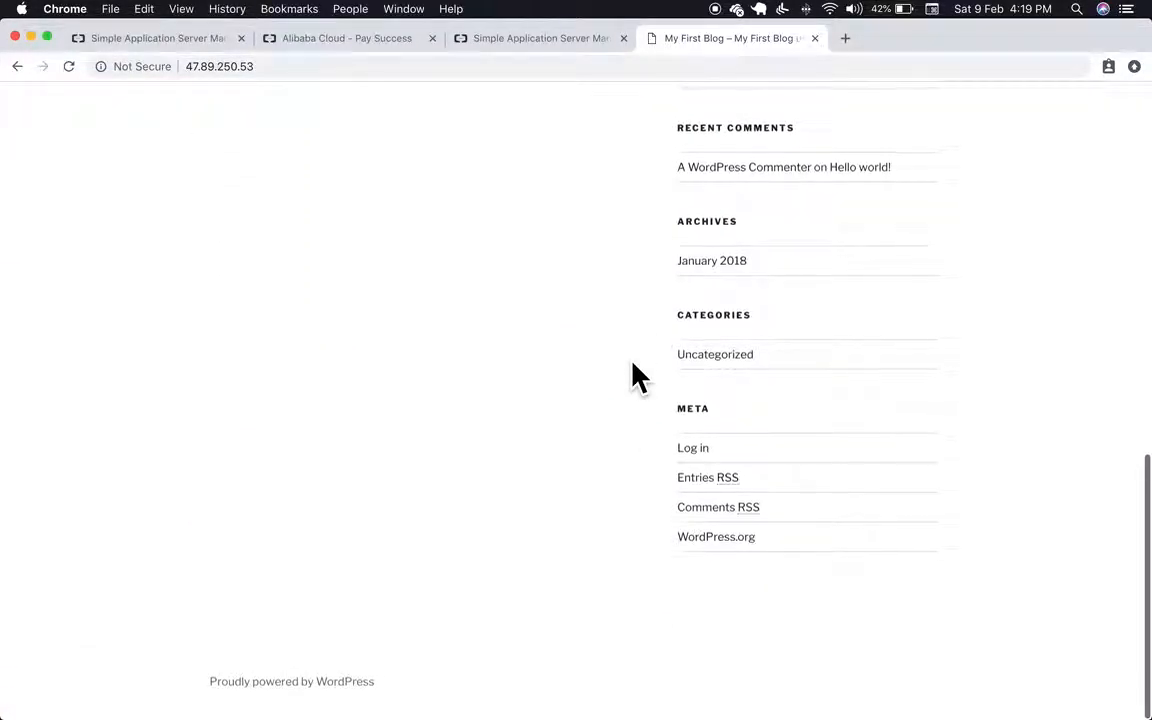
scroll(632, 374, up, 15)
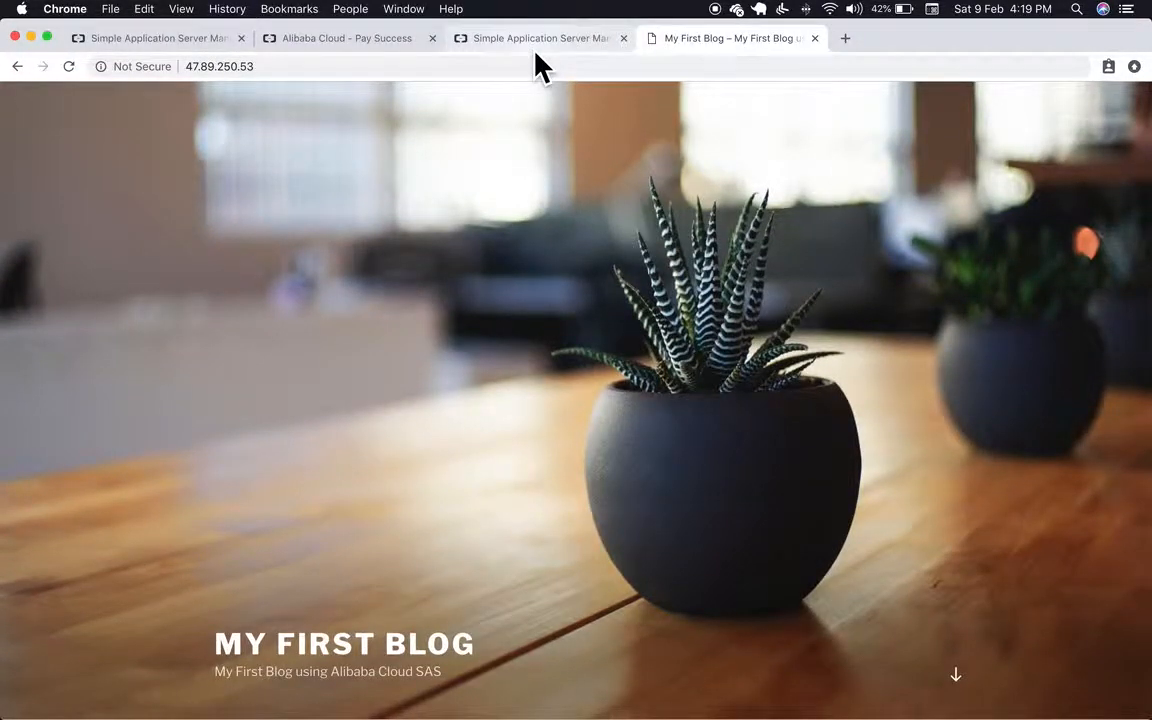
Step: Copy the site's domain from the console and load the blog at that domain
click(535, 50)
drag(239, 553, 342, 557)
key(super+c)
click(681, 40)
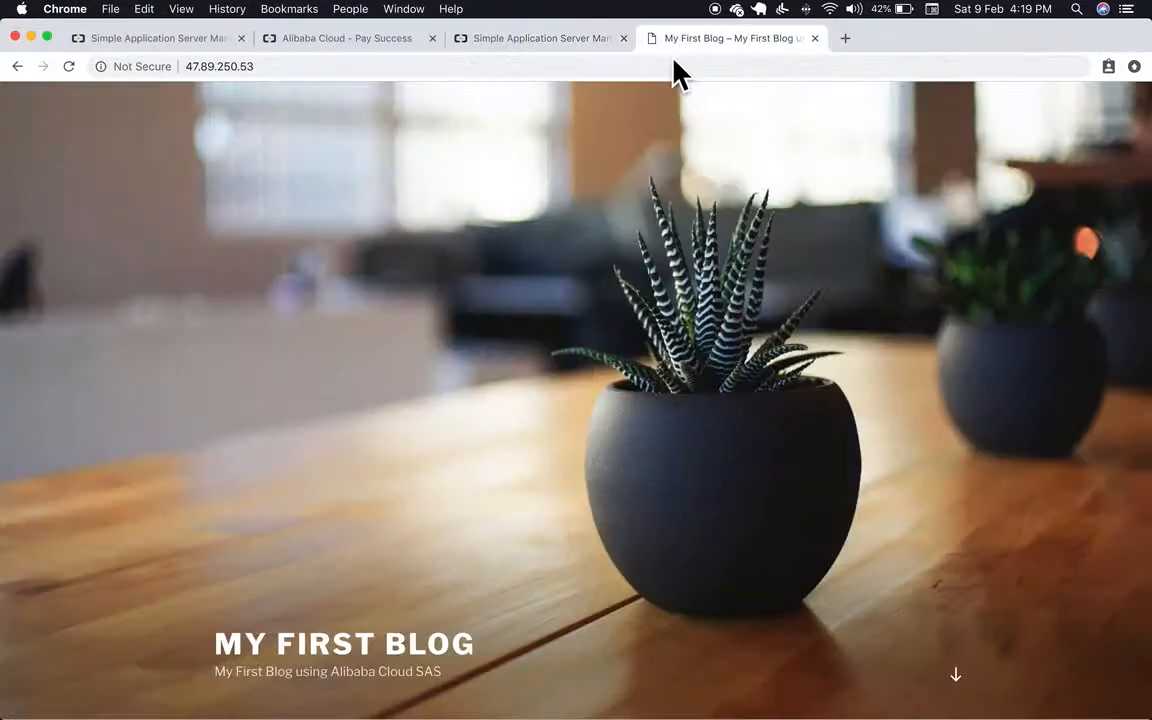
click(679, 68)
text(v)
key(BackSpace)
text(v)
key(BackSpace)
key(super+v)
key(Return)
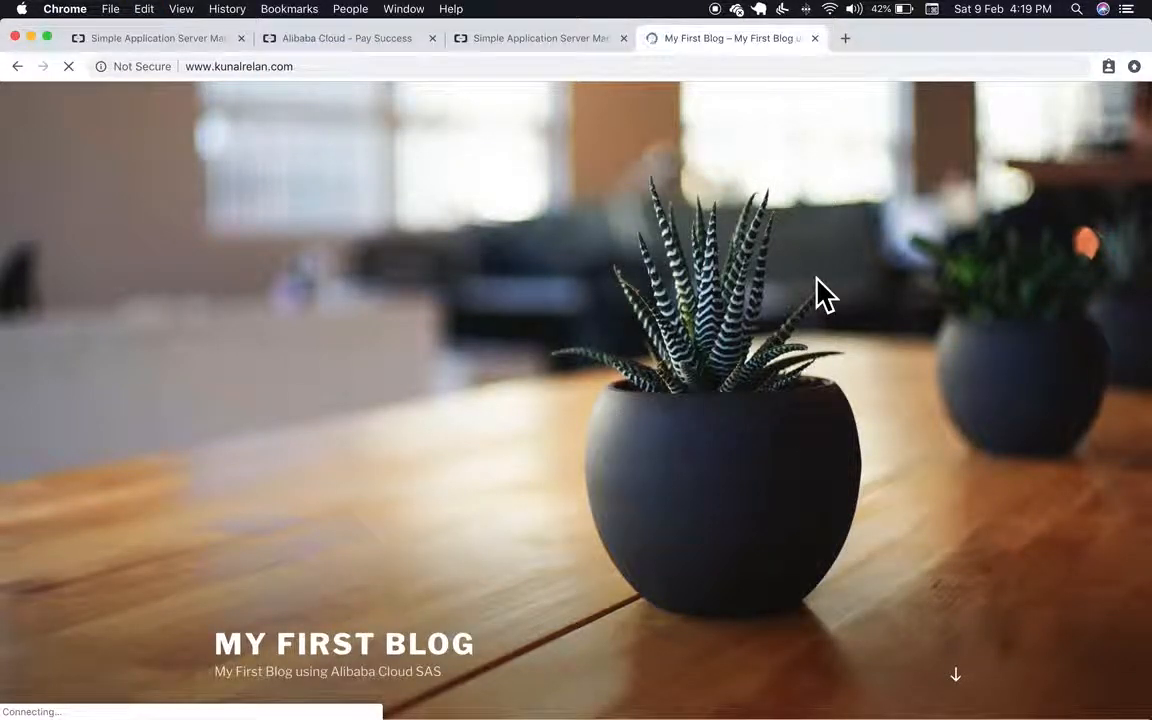
scroll(818, 292, down, 7)
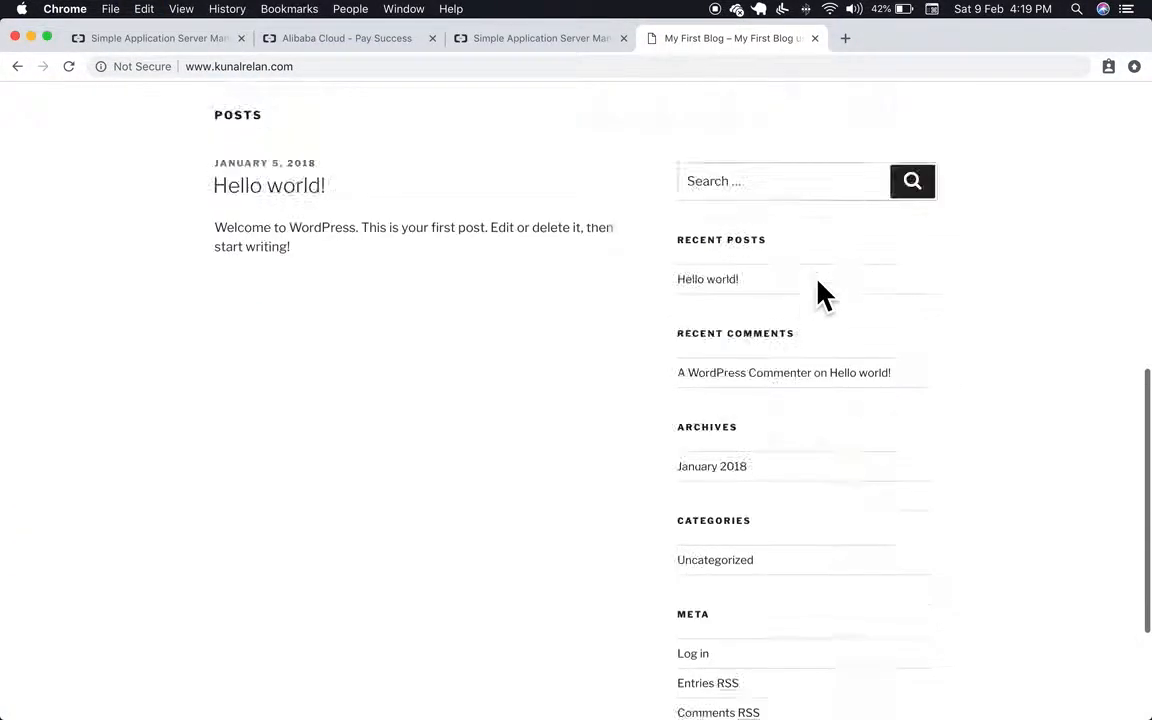
scroll(818, 293, up, 7)
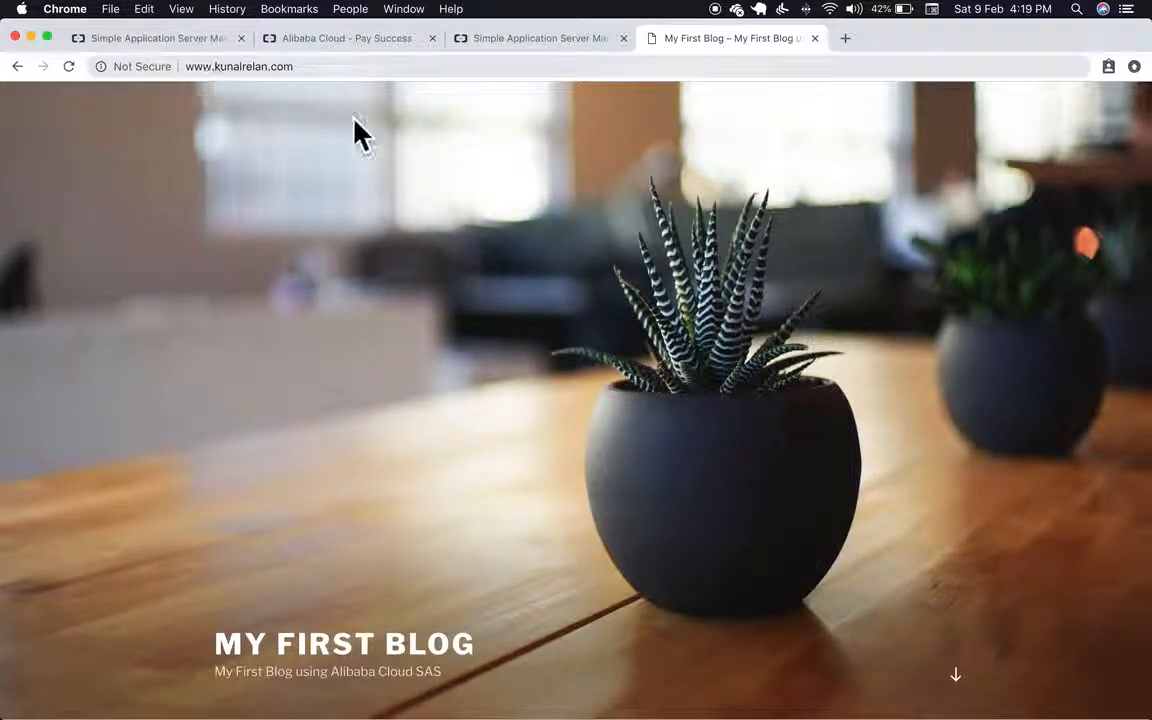
Step: Return to the console's server overview showing 3 firewall entries
click(528, 40)
scroll(666, 507, down, 1)
scroll(672, 508, up, 1)
click(245, 580)
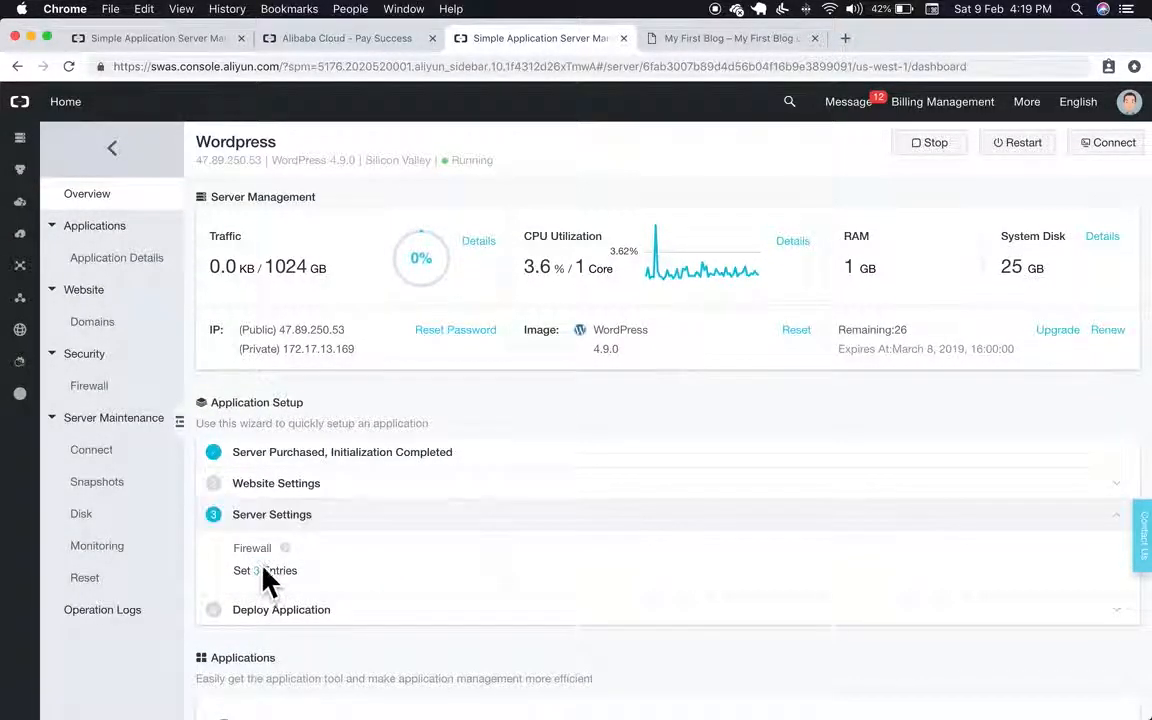
mouse_move(290, 546)
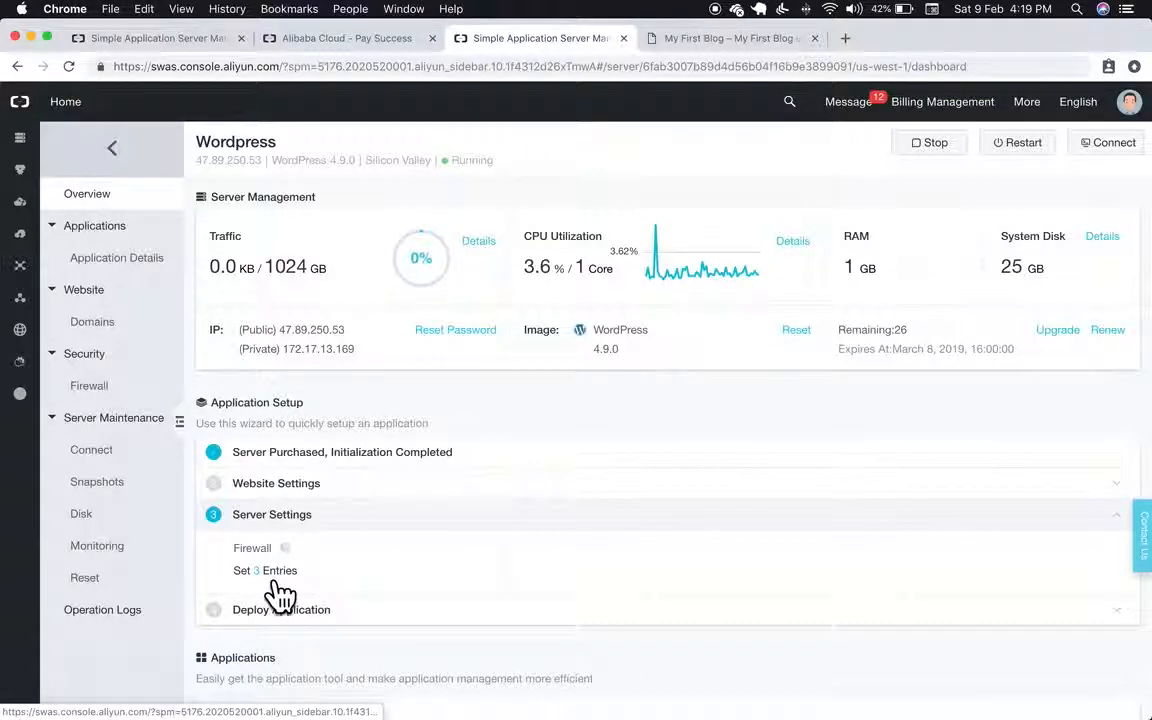
click(128, 398)
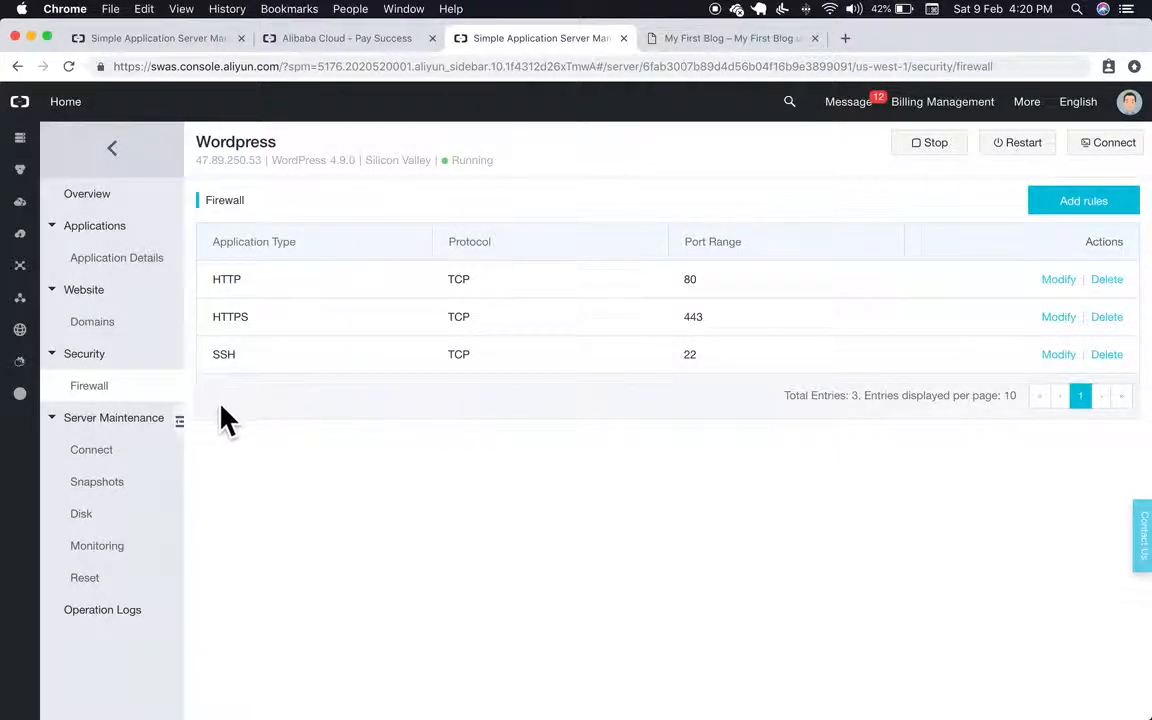
click(155, 205)
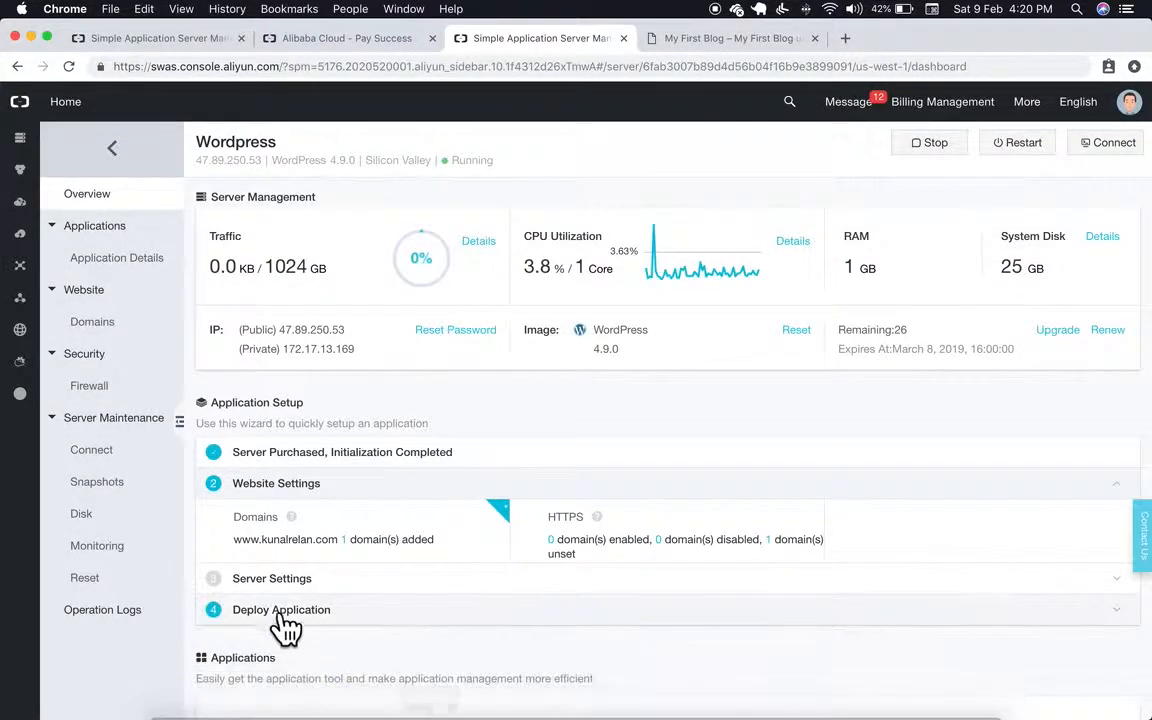
click(272, 580)
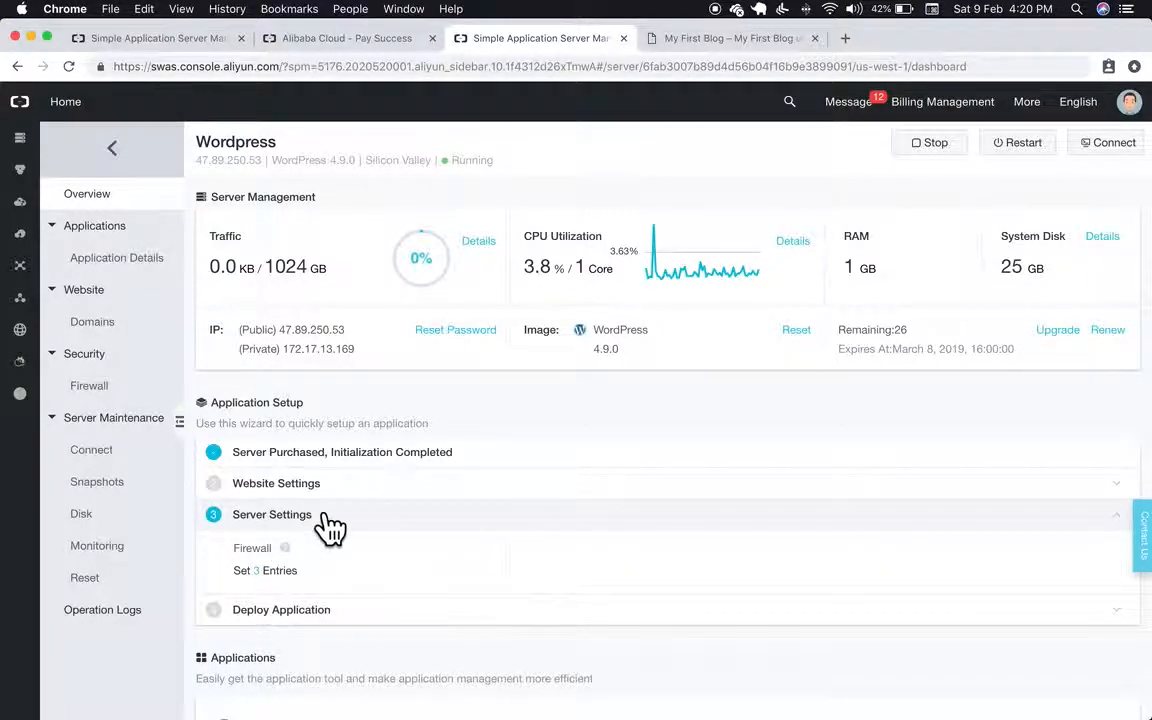
Step: Open the WordPress Application Details and launch the Administrator login address in a new tab
click(312, 609)
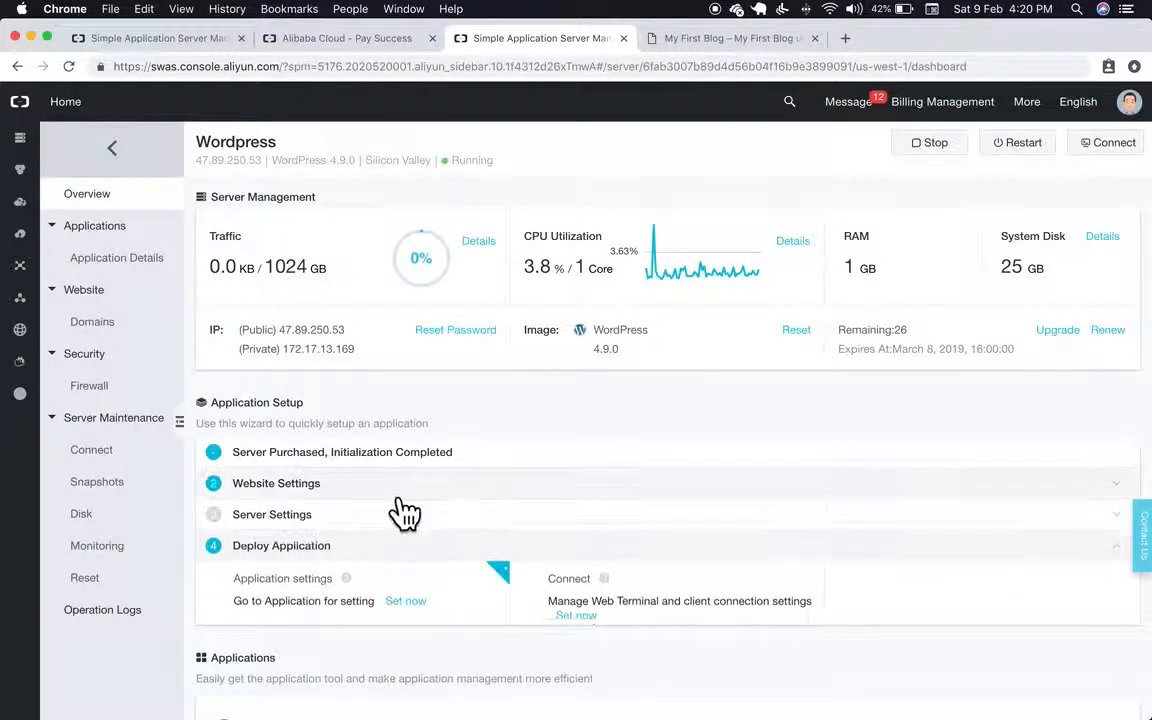
click(418, 603)
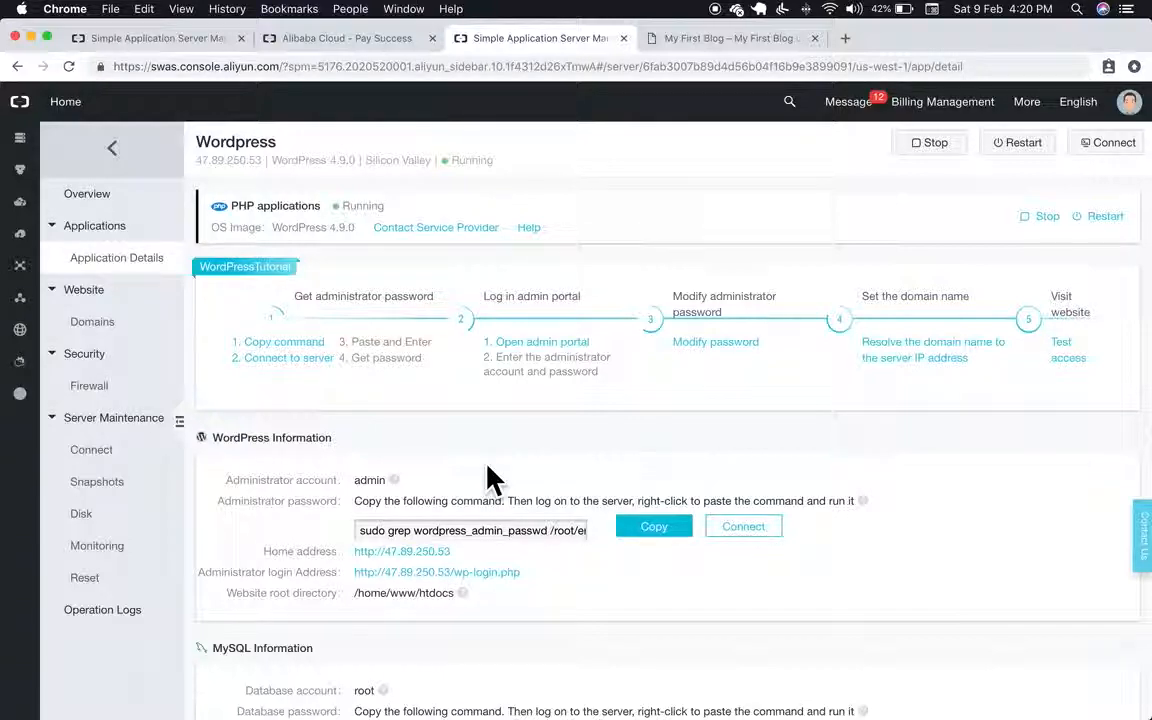
right_click(498, 572)
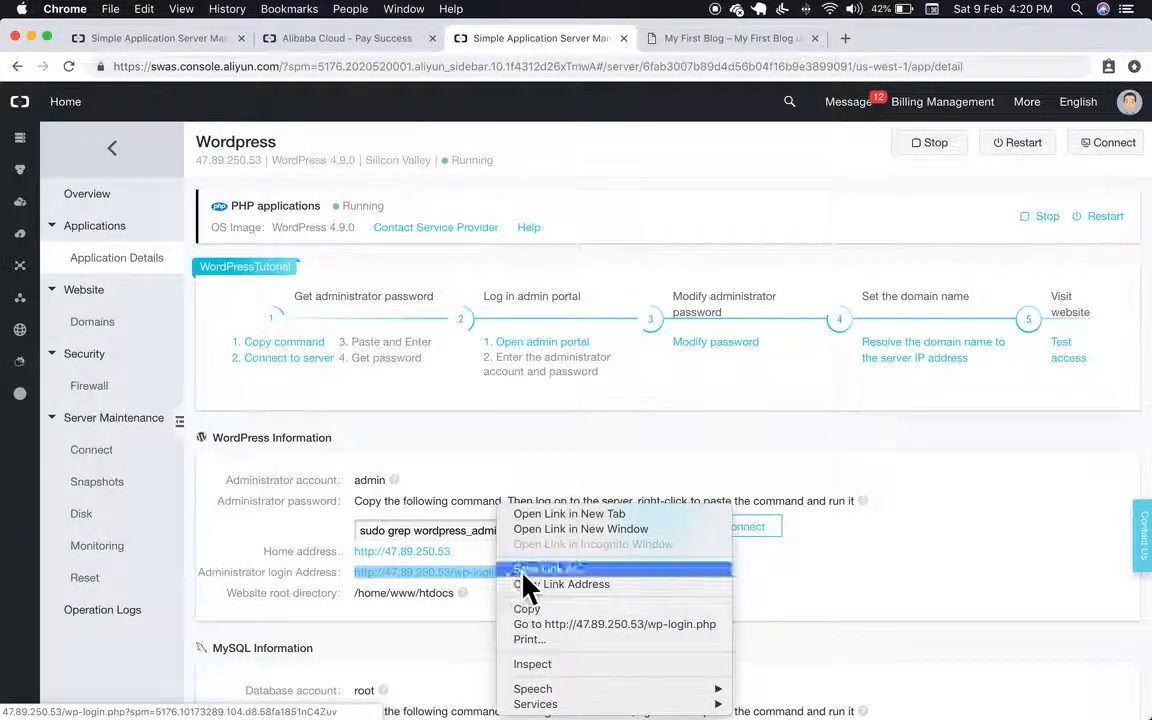
click(551, 517)
click(688, 40)
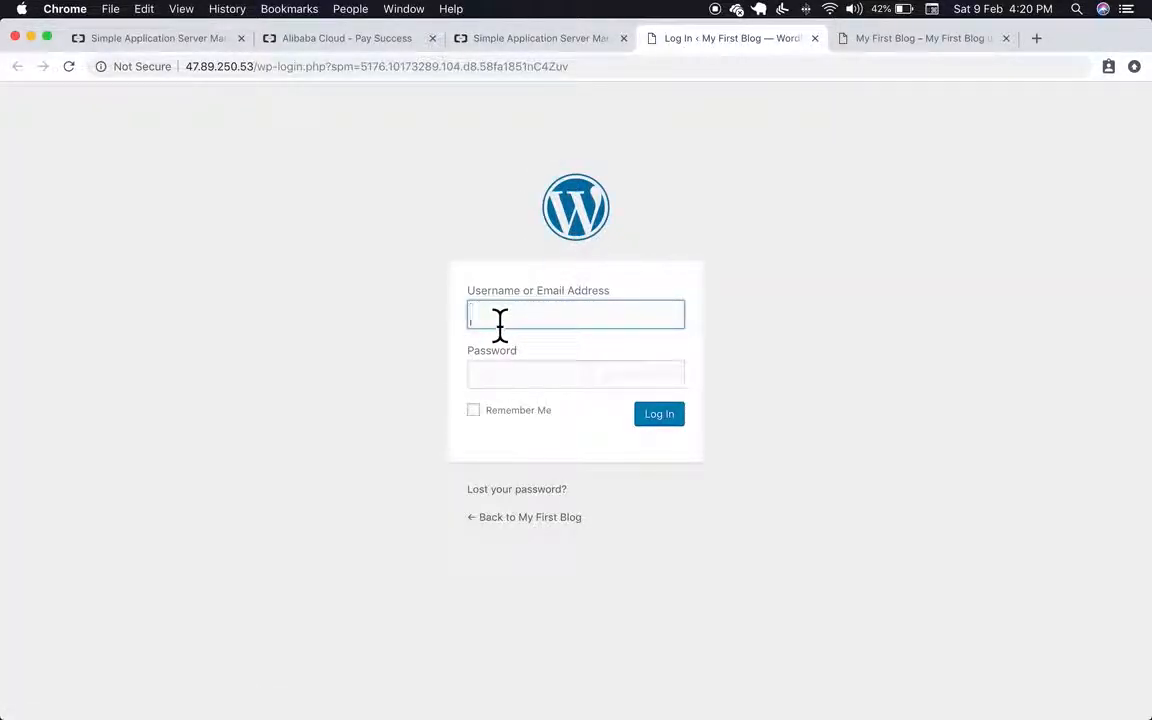
click(538, 40)
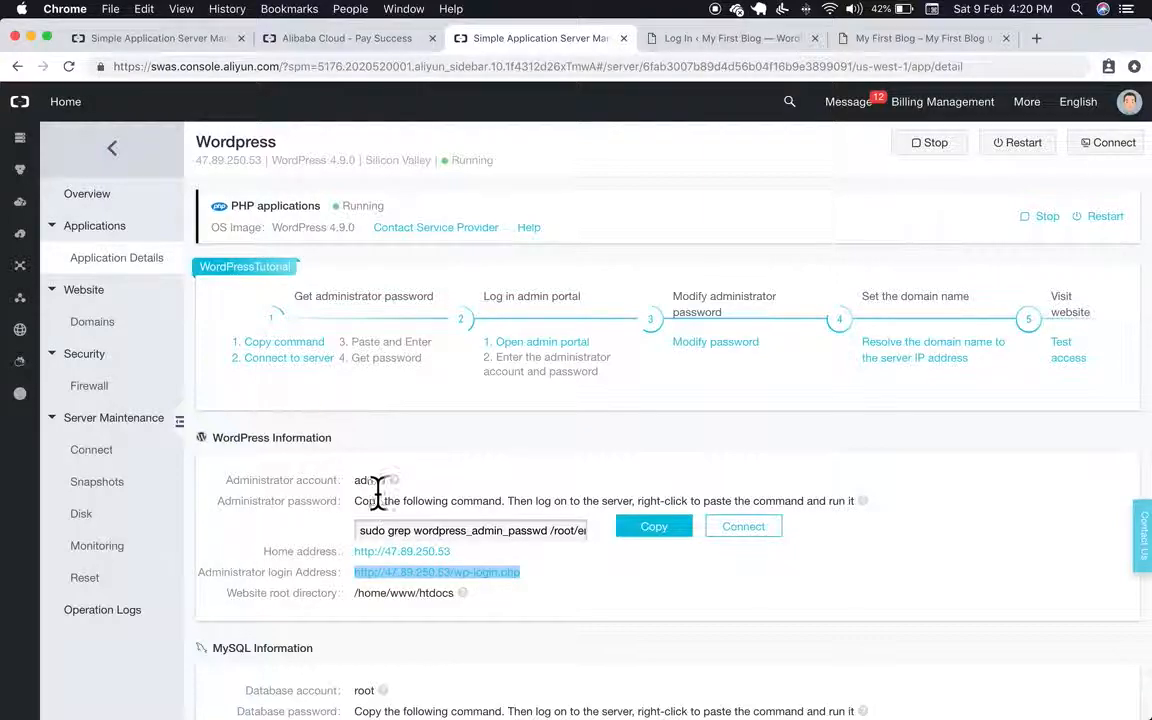
click(572, 499)
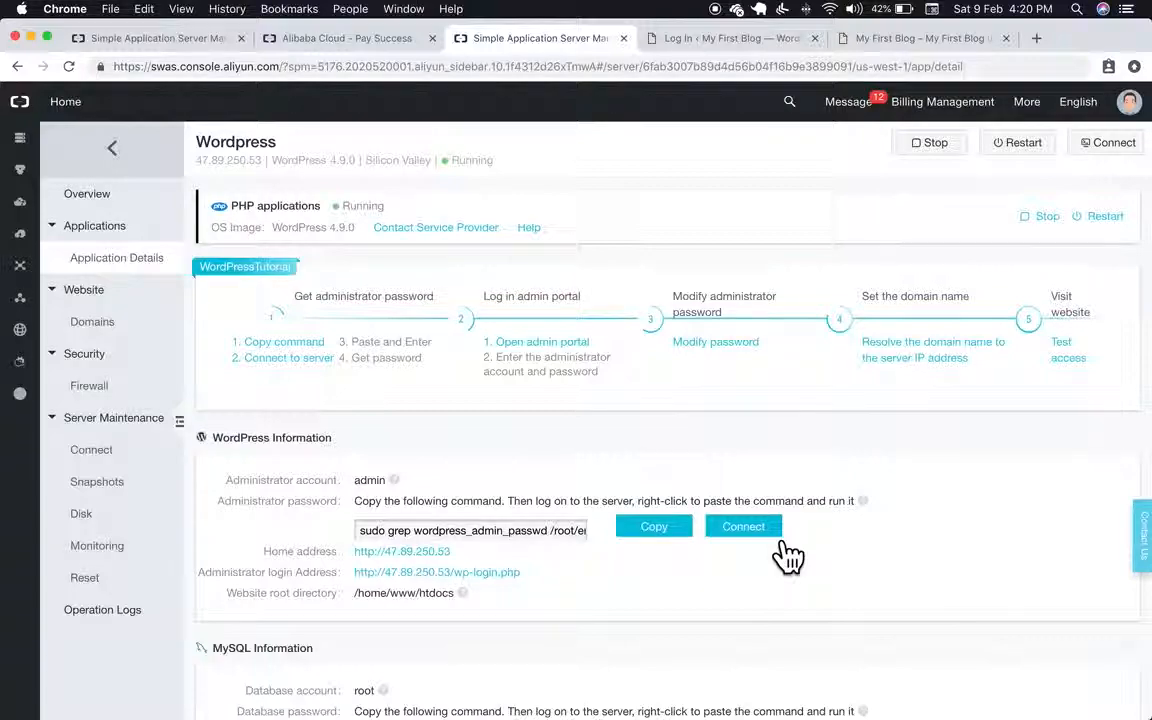
Step: Open a terminal to the server and run the copied admin password lookup command
click(743, 527)
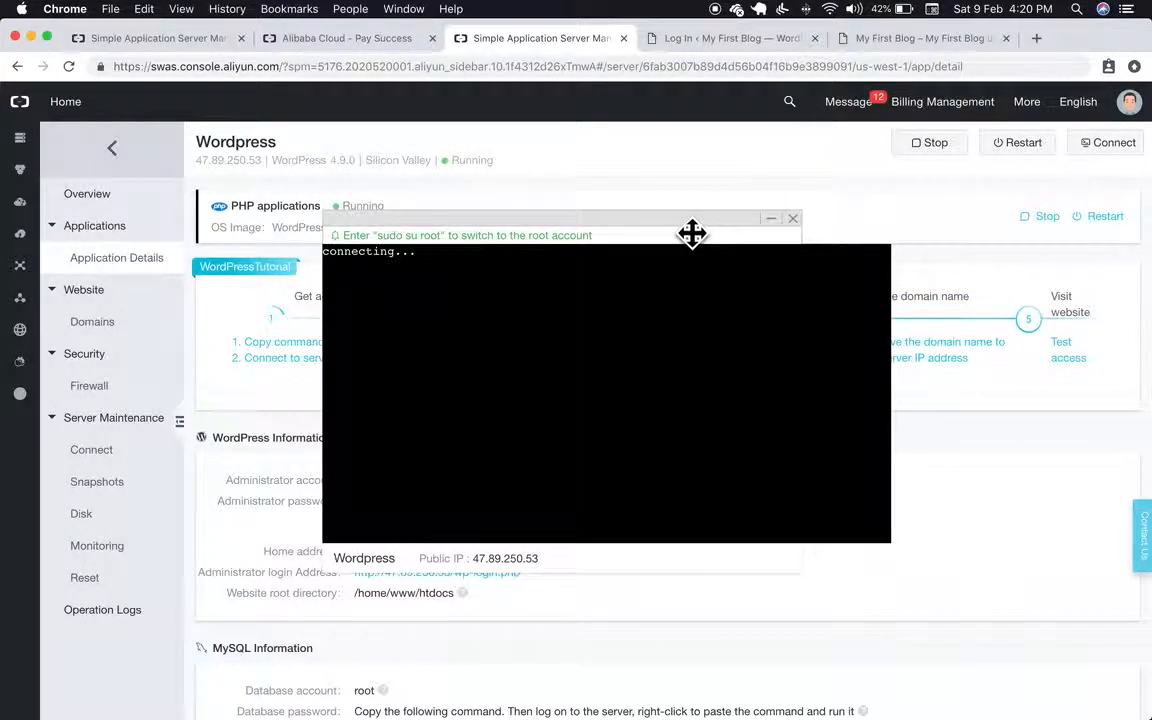
drag(692, 233, 689, 141)
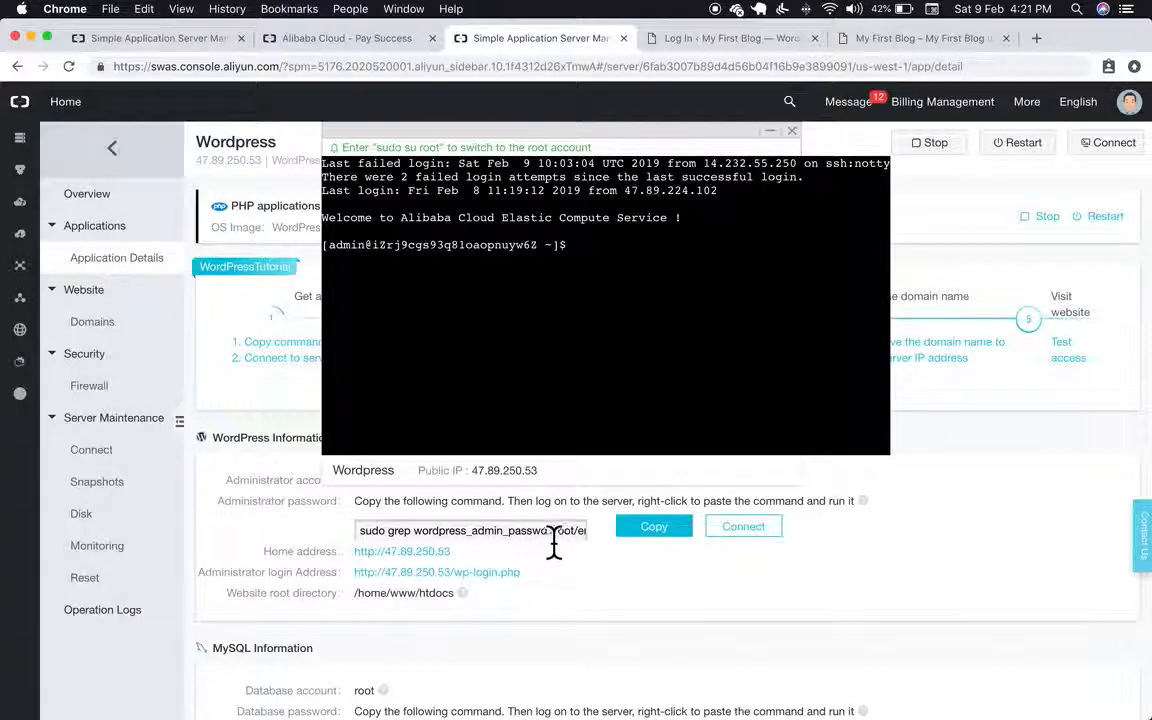
click(656, 530)
right_click(644, 303)
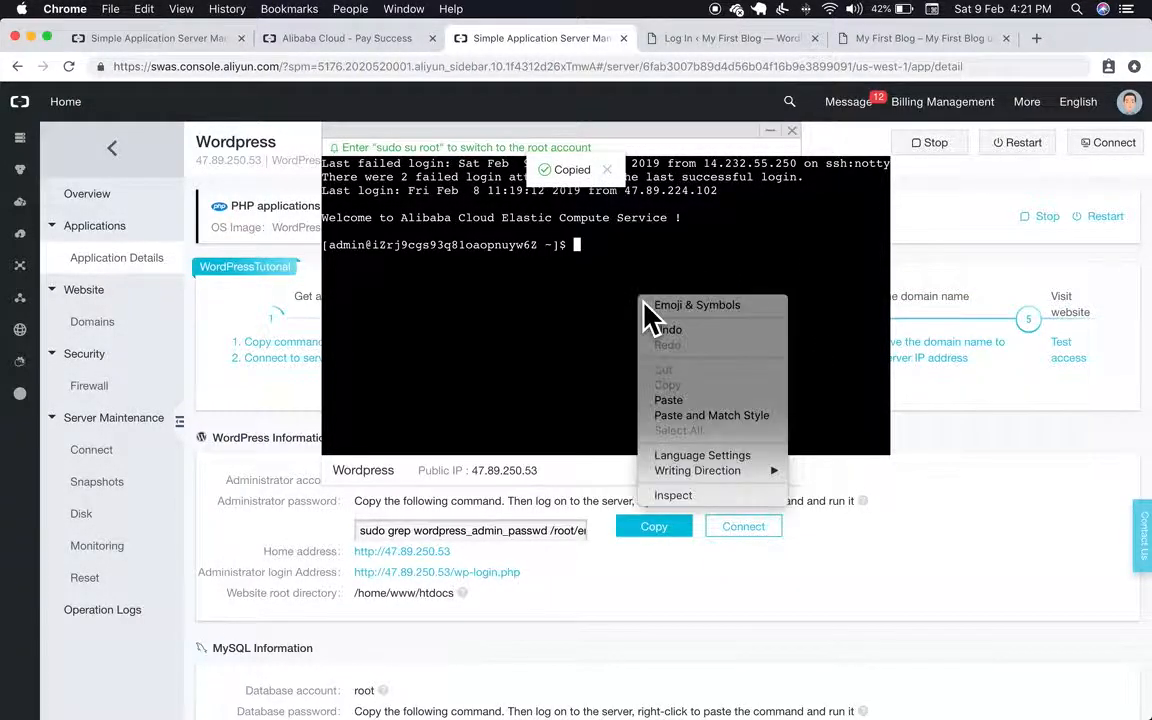
click(722, 402)
key(Return)
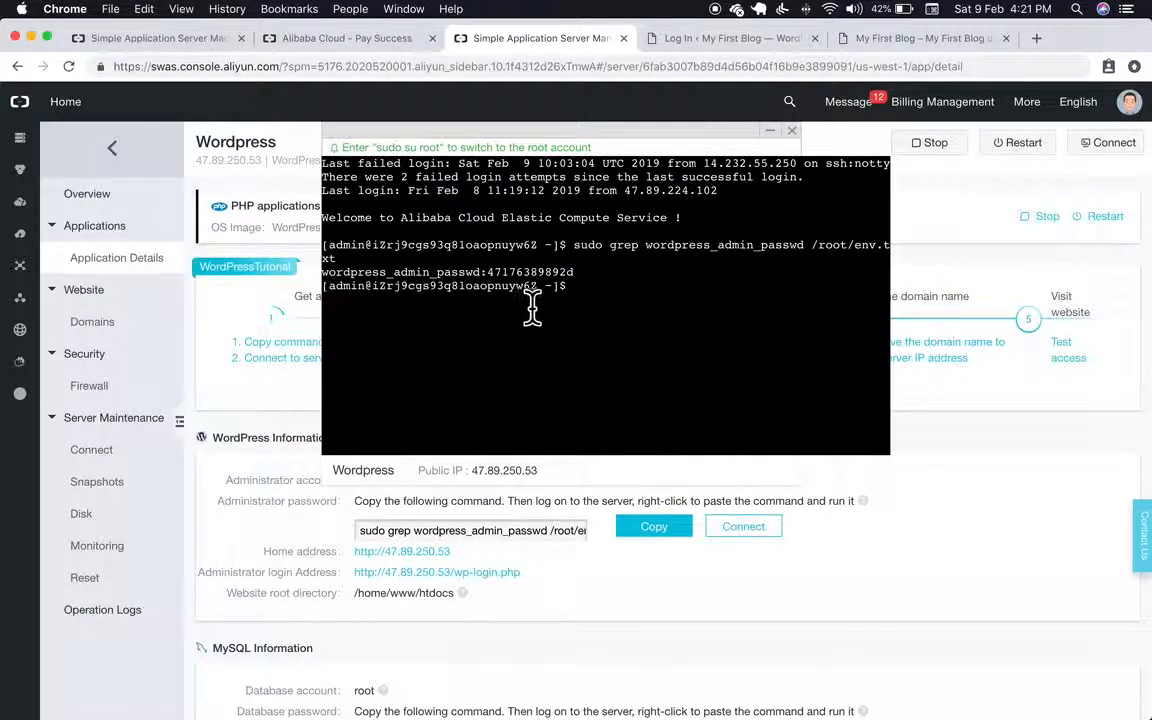
Step: Copy the revealed admin password and switch to the WordPress login tab
mouse_move(492, 274)
mouse_down()
mouse_move(578, 283)
mouse_move(500, 287)
mouse_up()
click(588, 285)
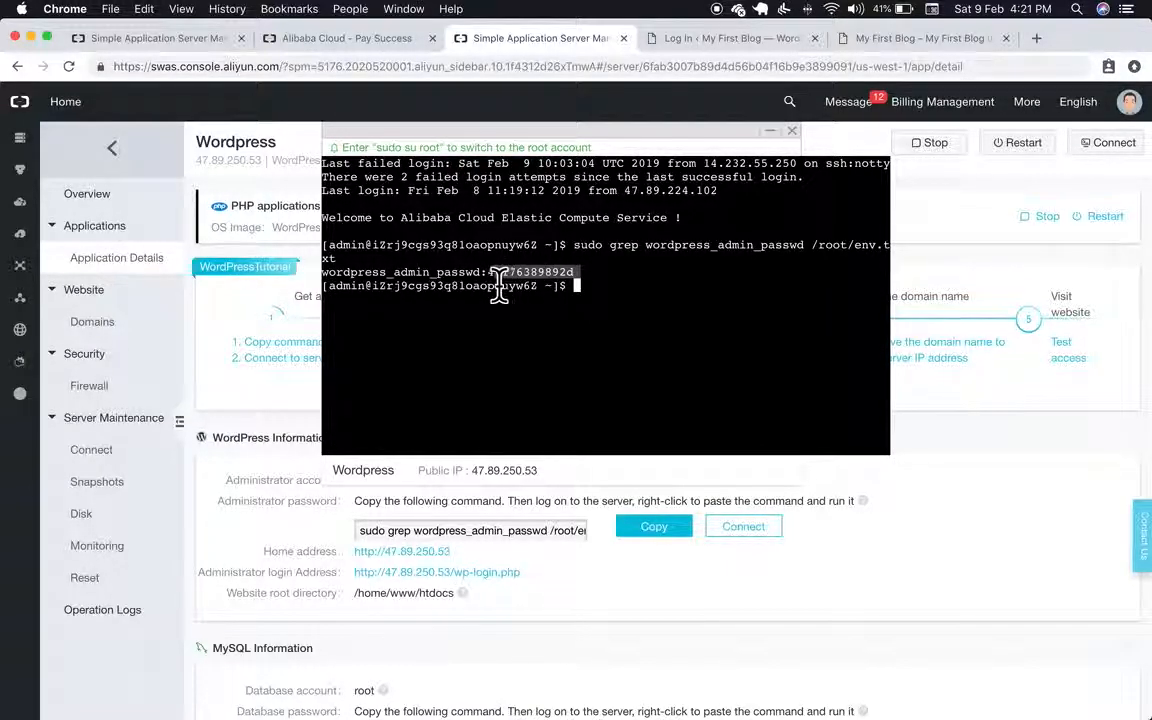
right_click(513, 276)
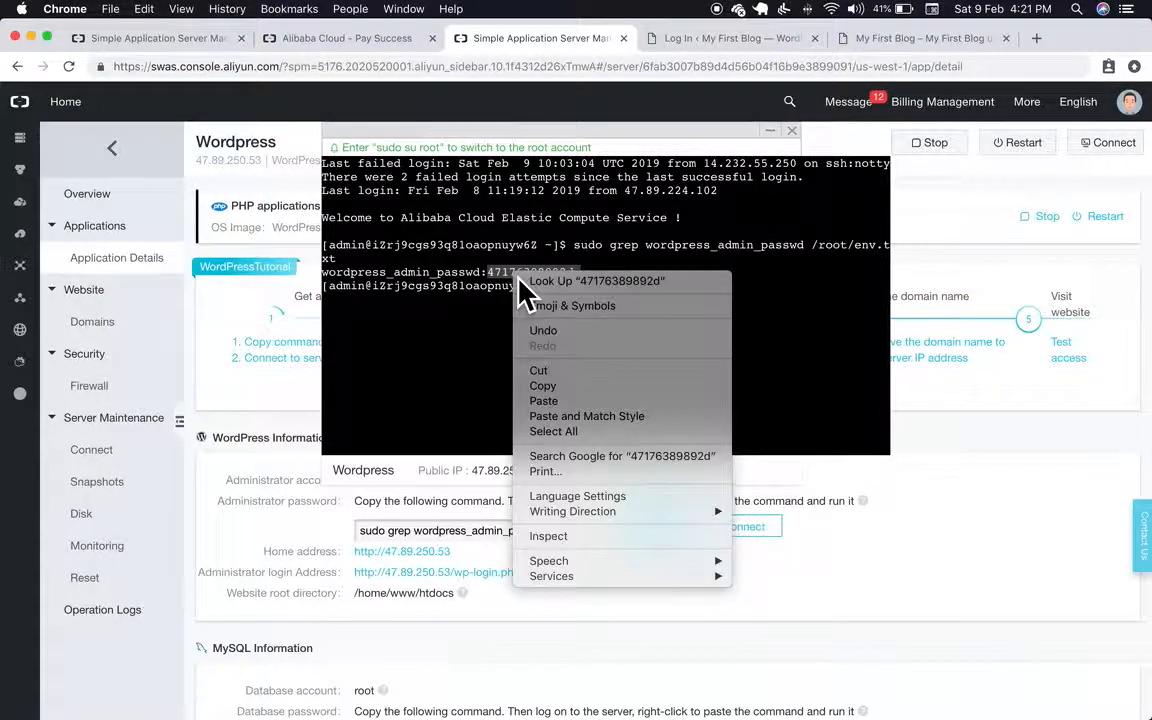
click(584, 388)
click(690, 40)
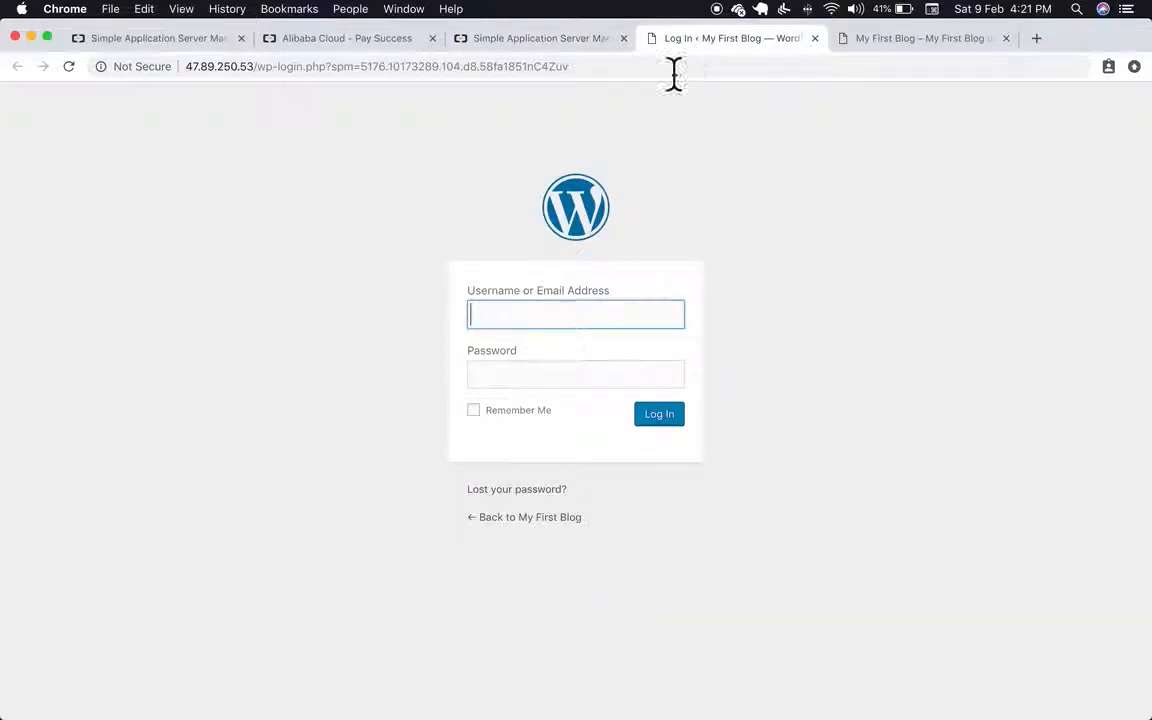
text(admin)
key(Tab)
key(super+v)
key(Return)
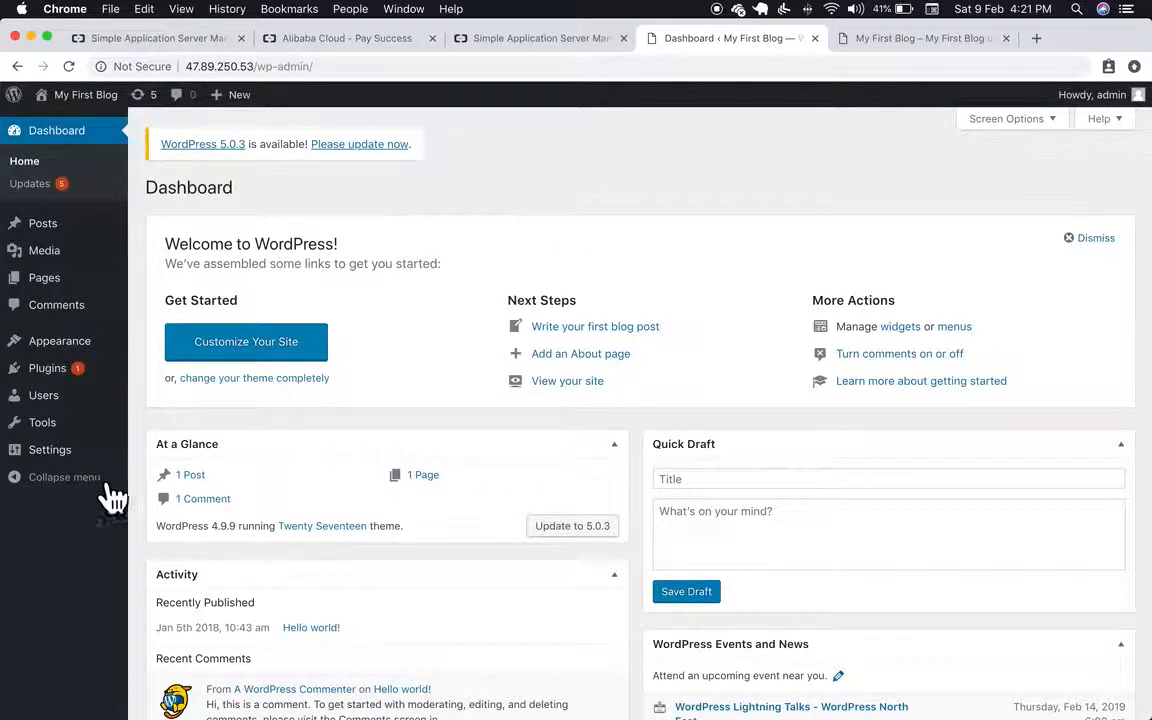
mouse_move(92, 465)
click(192, 458)
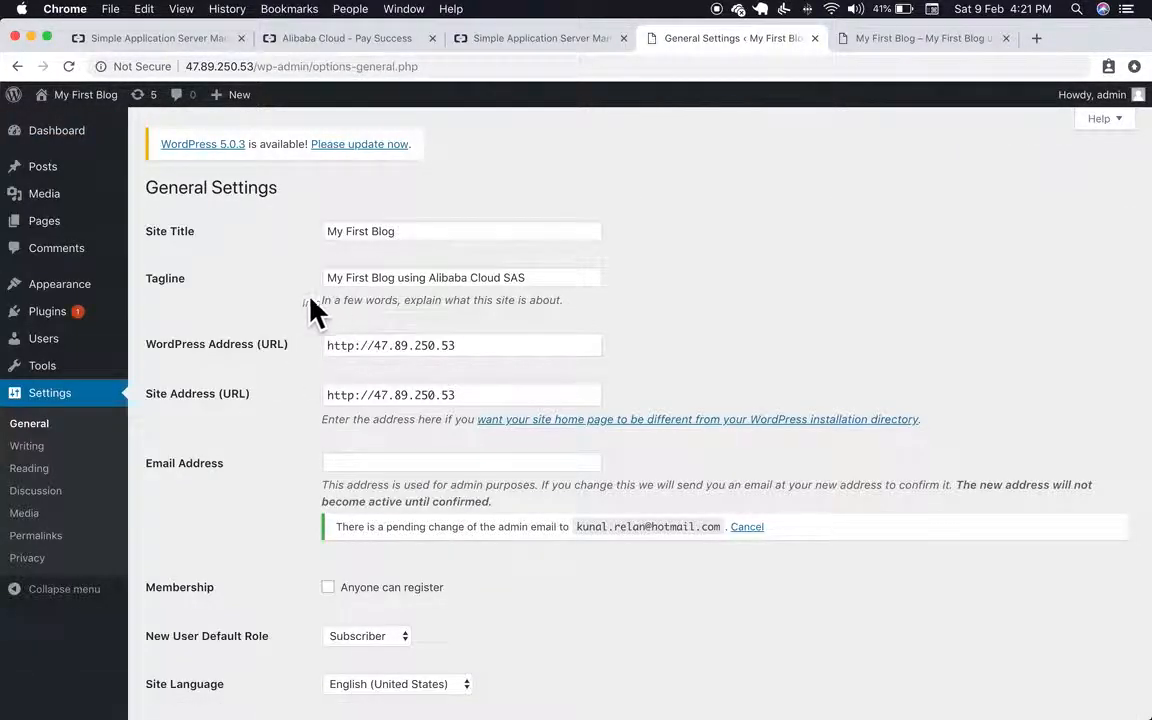
click(544, 240)
click(544, 283)
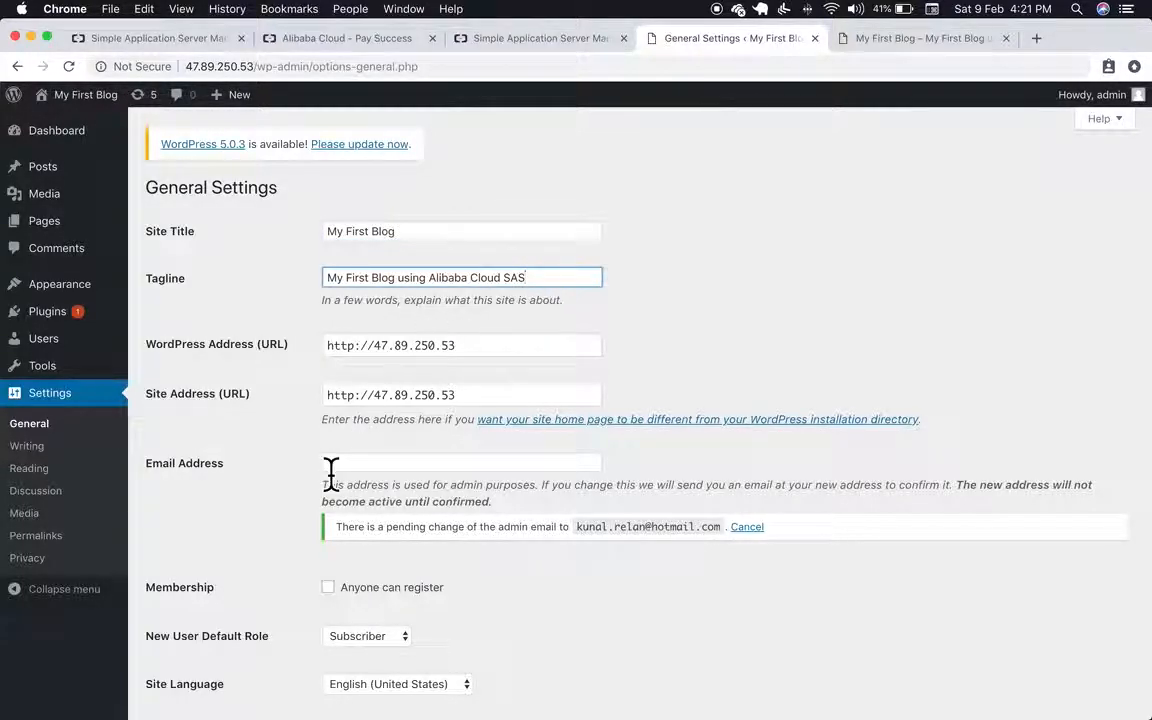
click(395, 464)
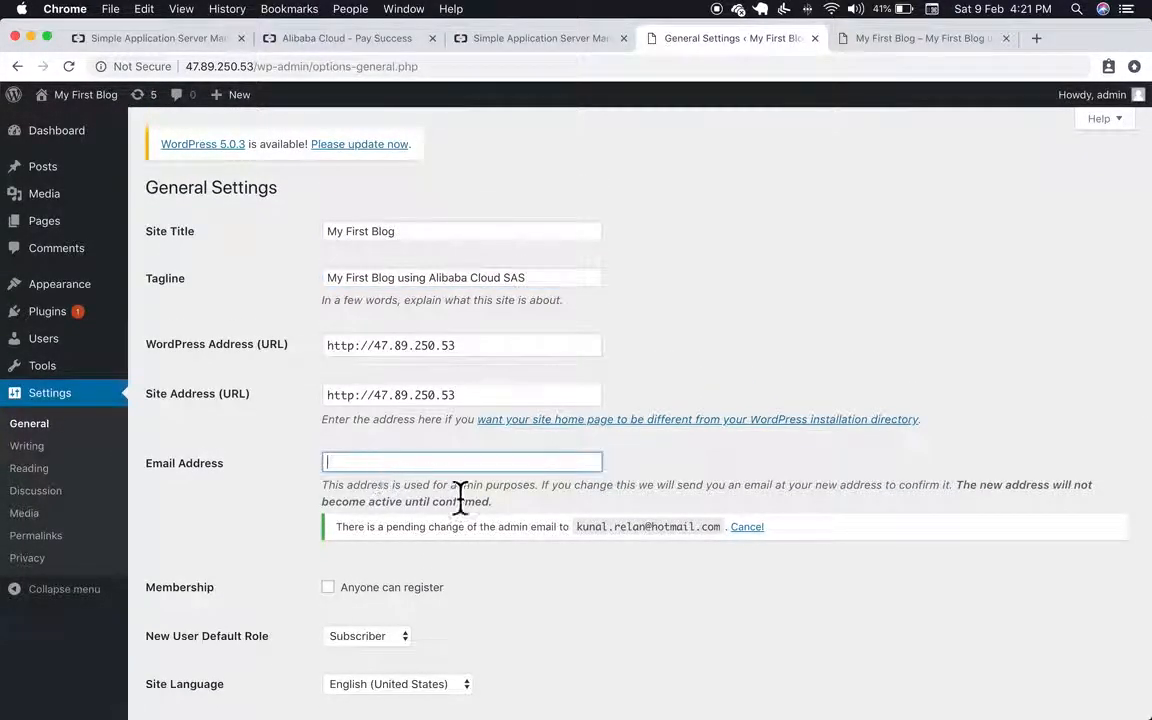
click(490, 236)
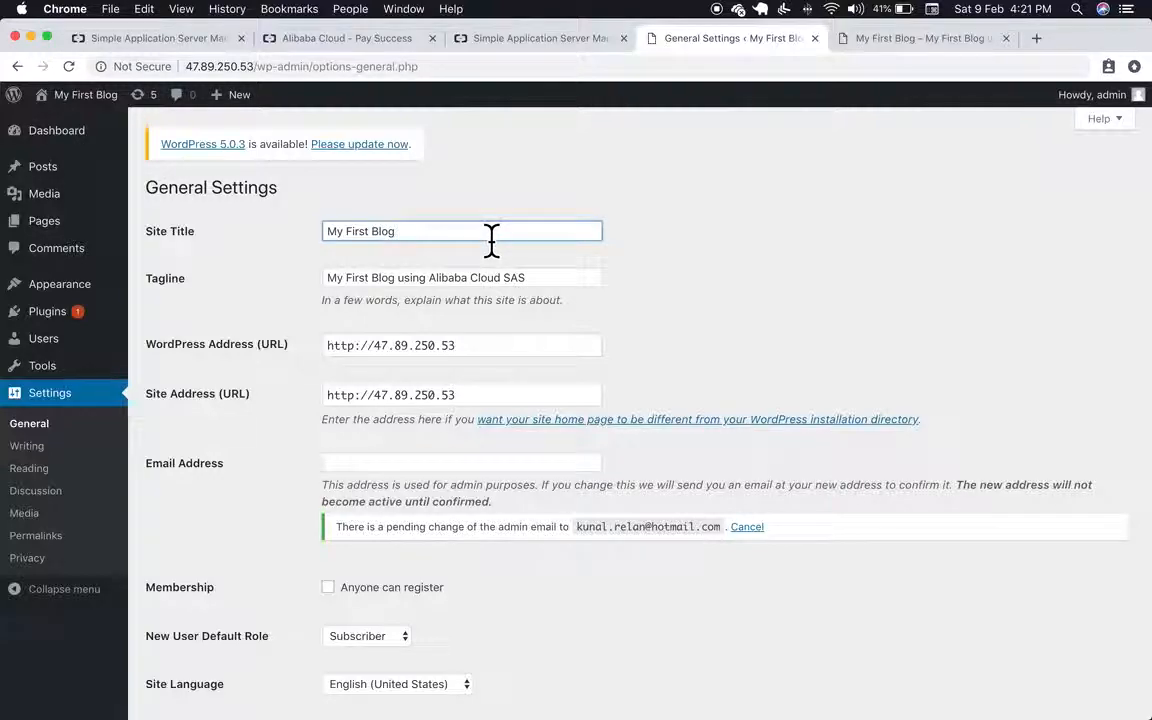
click(538, 292)
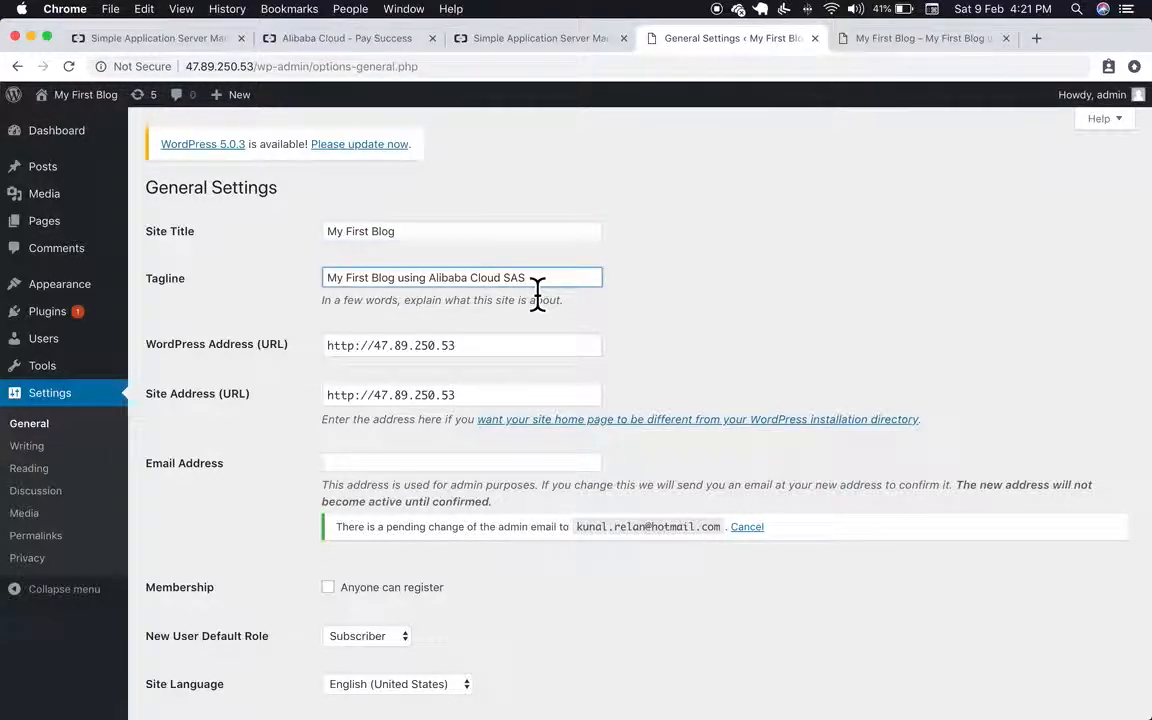
click(440, 468)
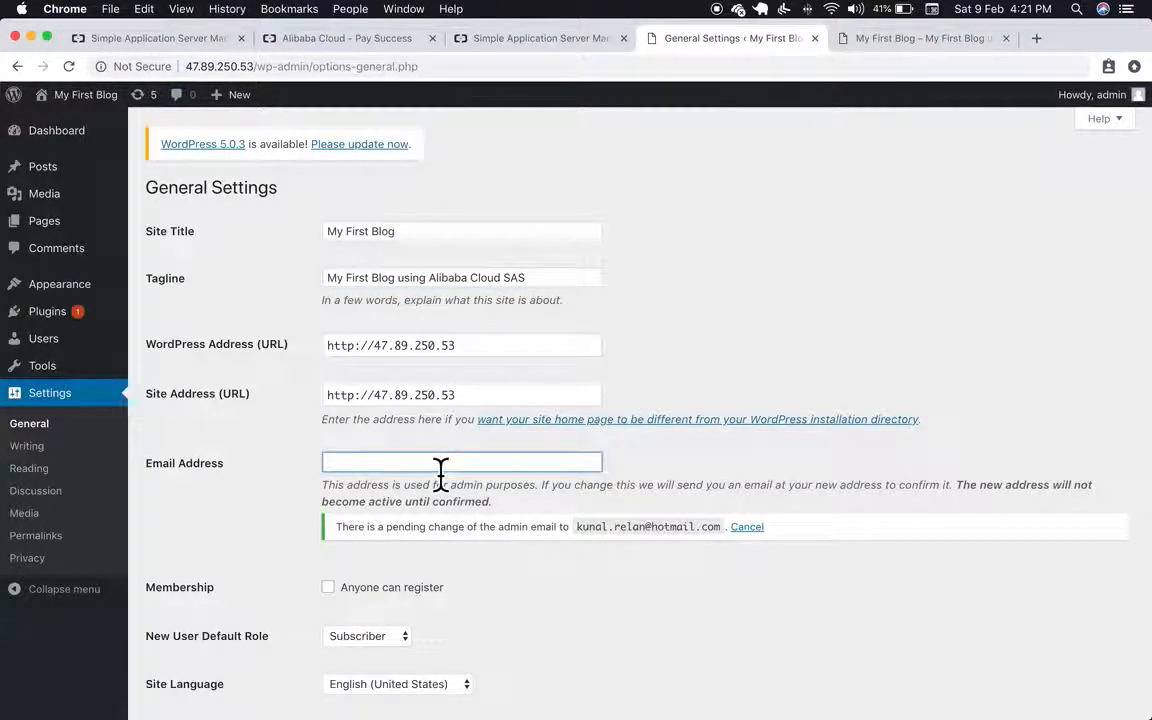
scroll(440, 470, down, 12)
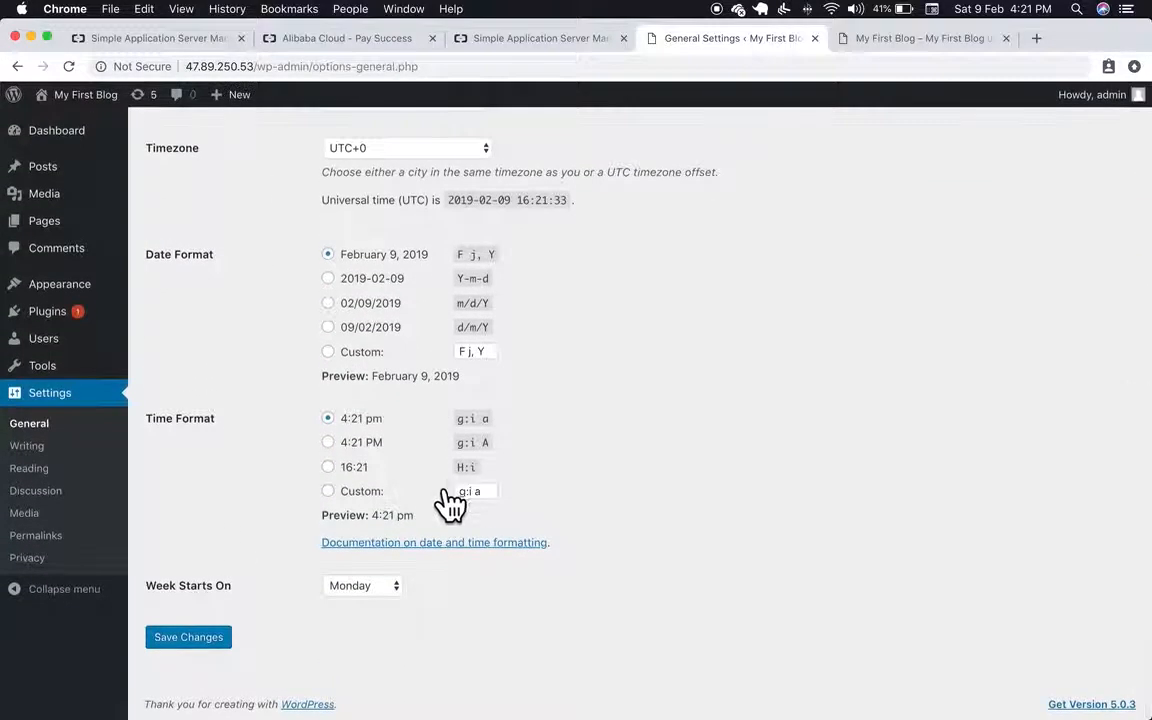
click(192, 640)
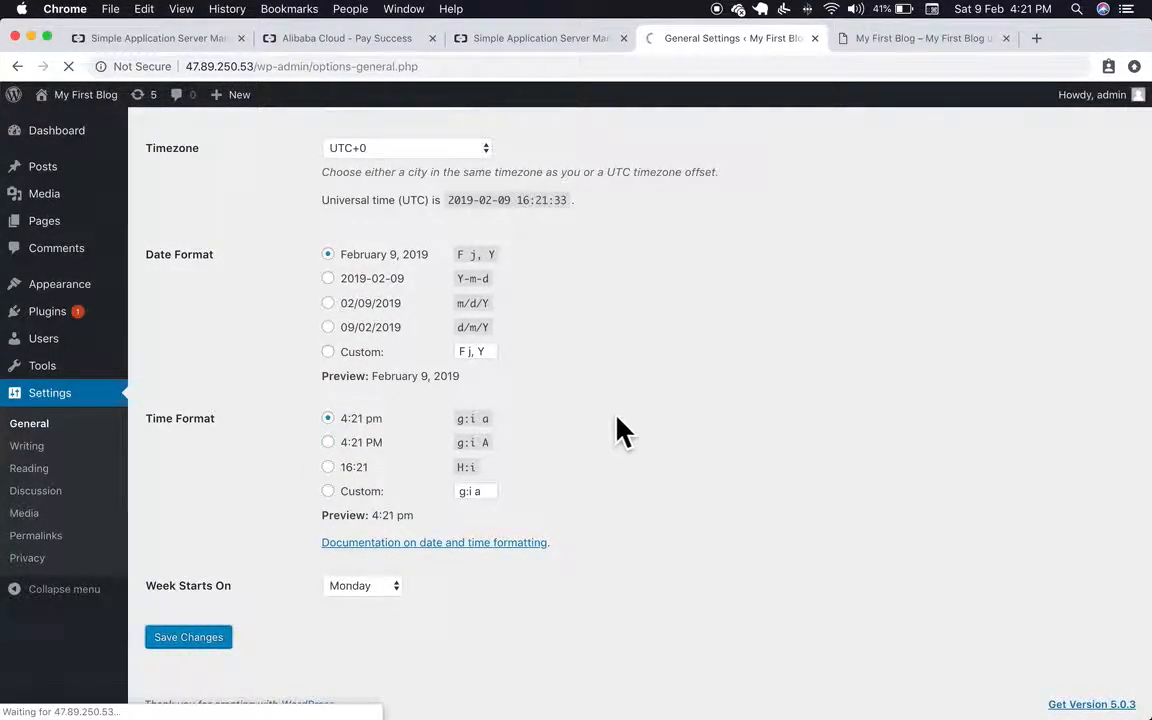
click(88, 138)
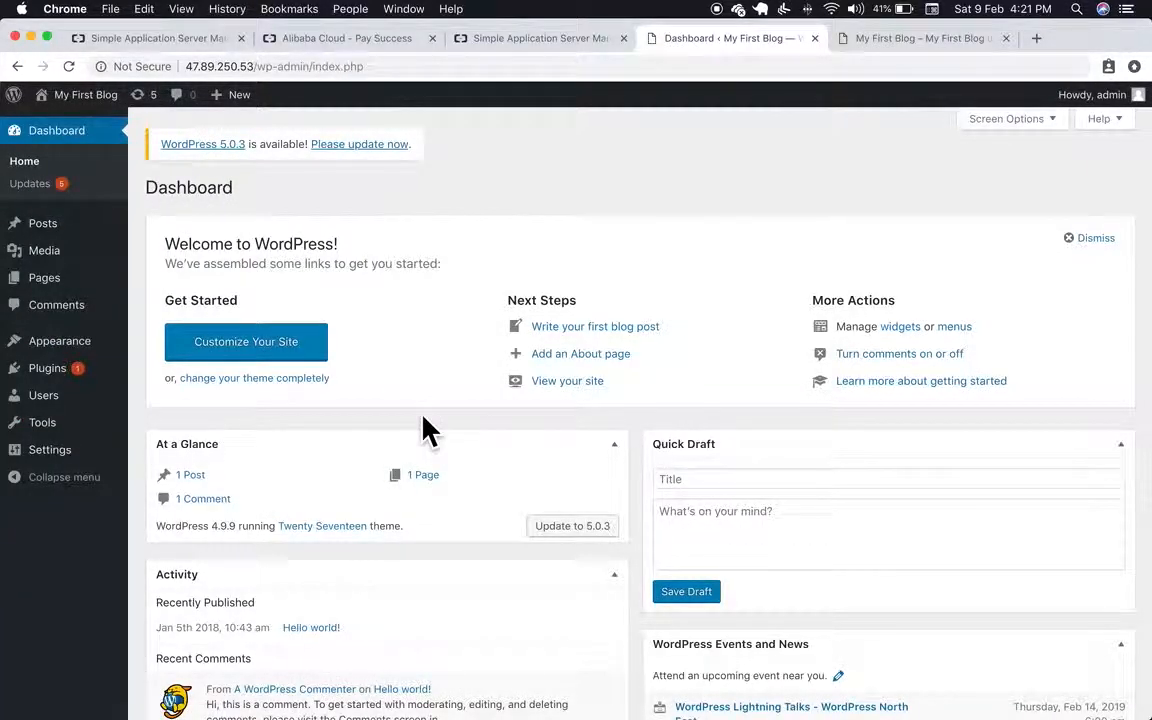
Step: Open Edit My Profile from the 'Howdy, admin' menu and scroll through the Profile settings
scroll(425, 430, down, 5)
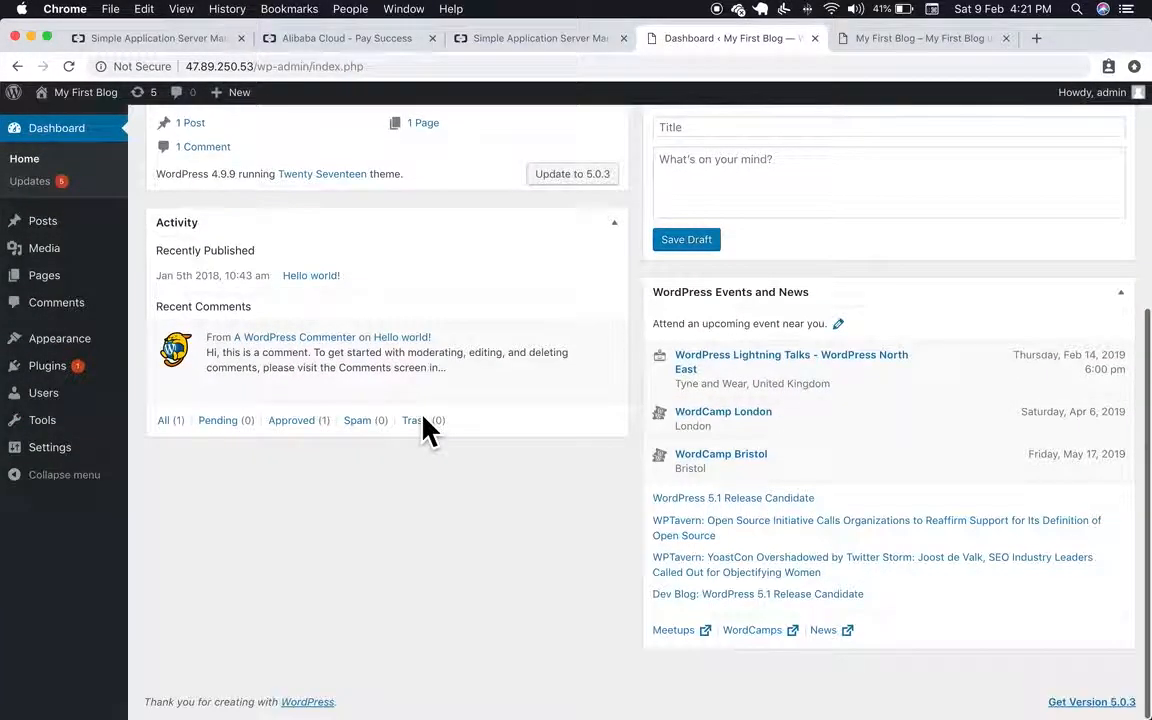
scroll(425, 430, up, 5)
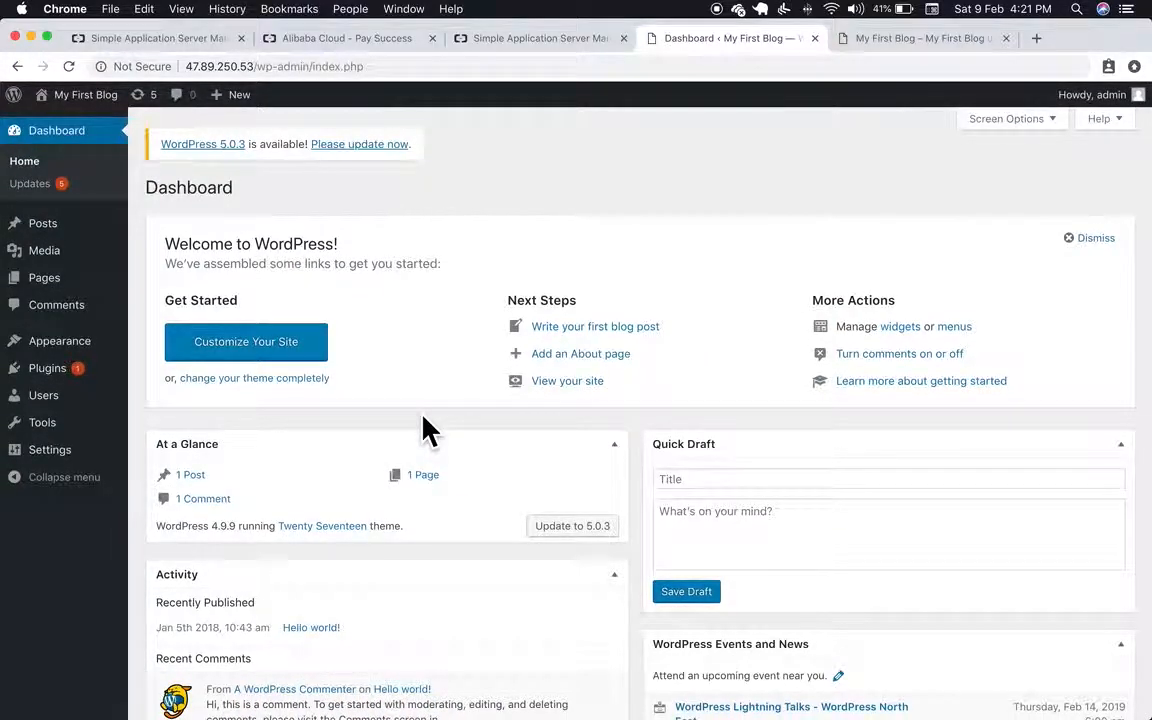
click(1108, 104)
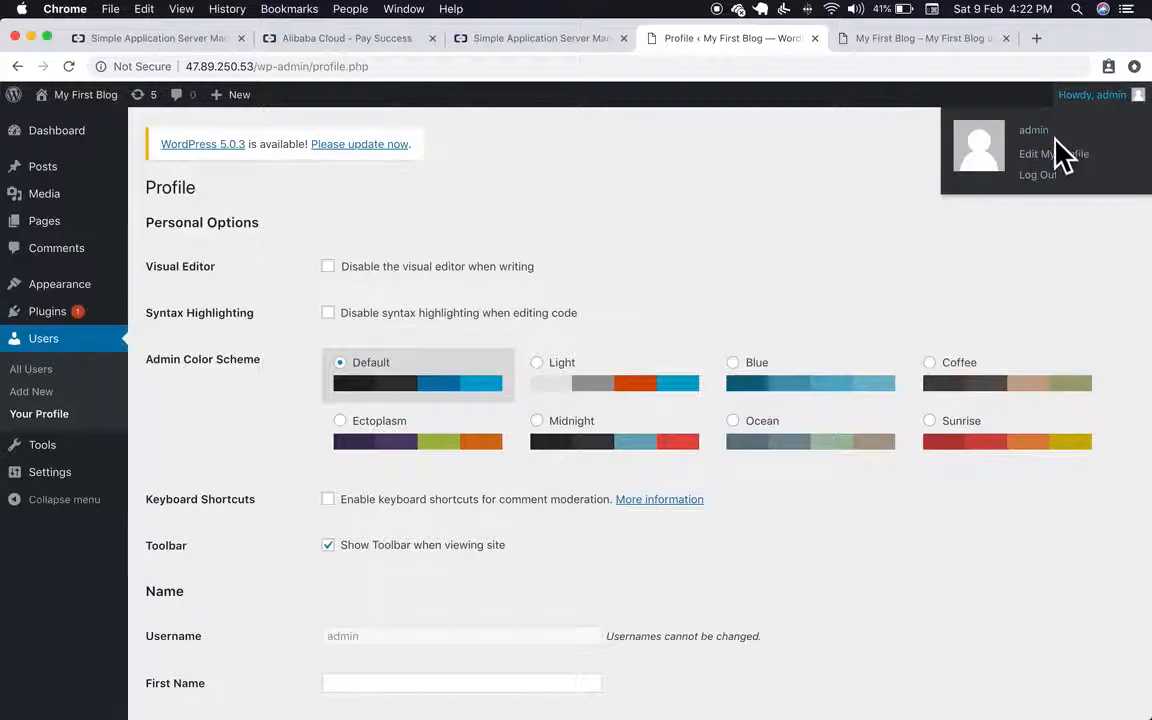
click(1064, 154)
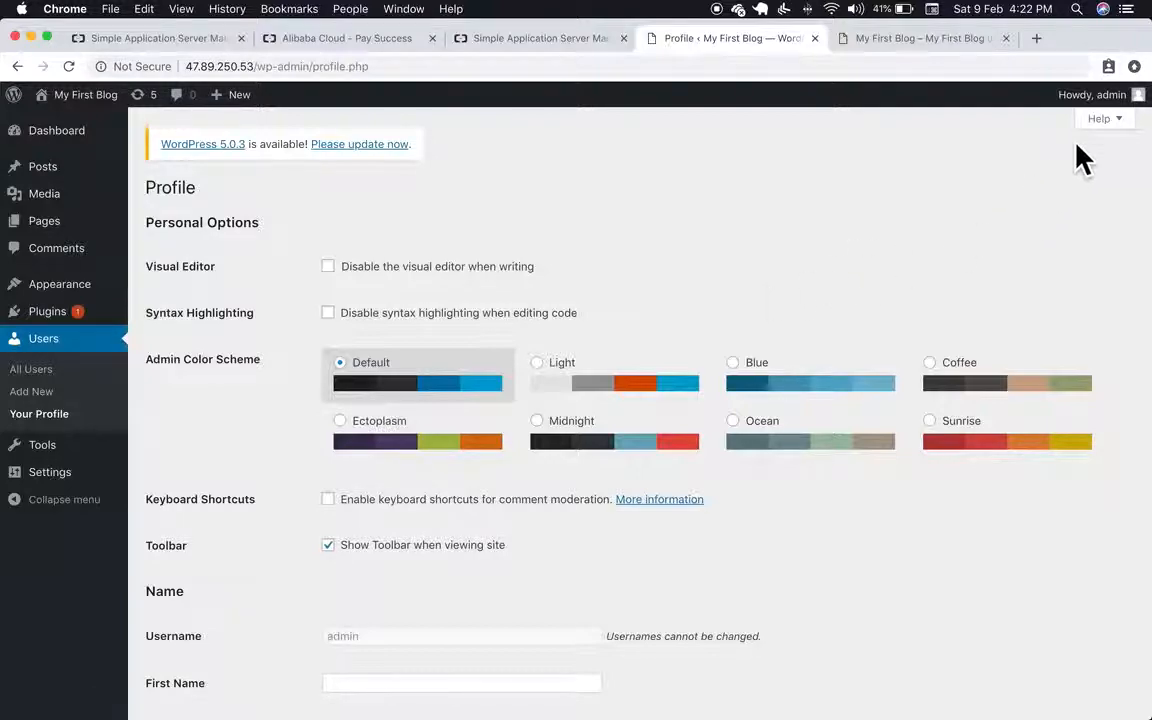
scroll(655, 455, down, 2)
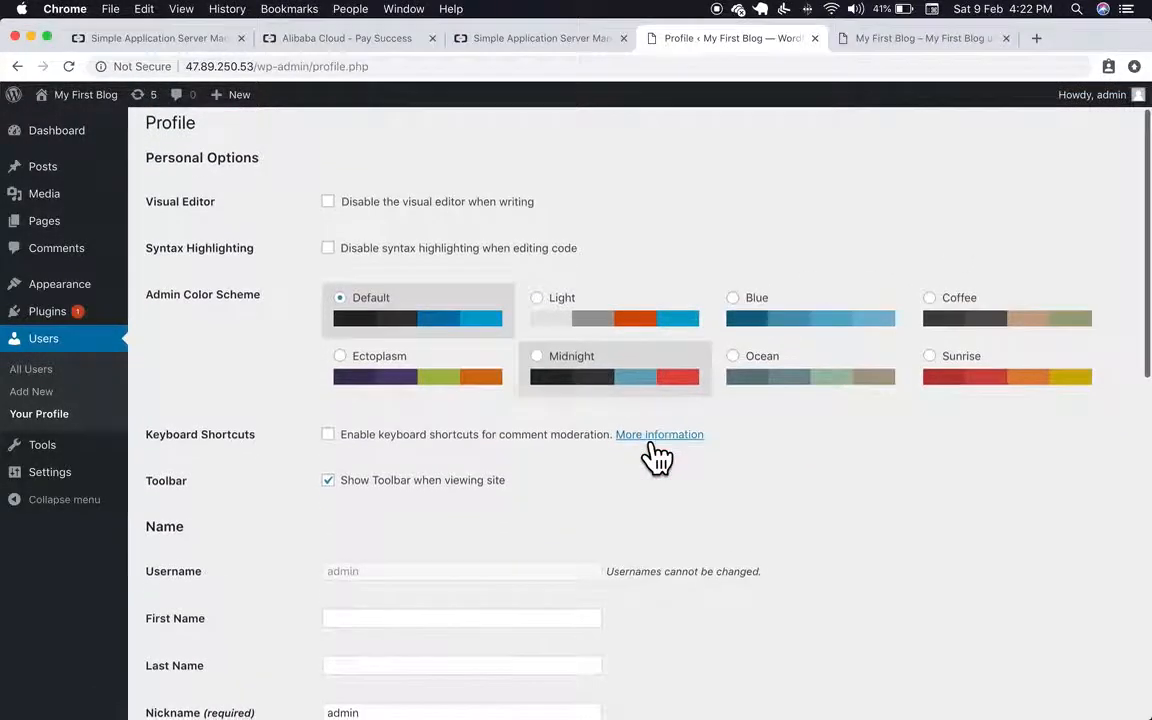
scroll(655, 455, down, 5)
scroll(650, 455, down, 5)
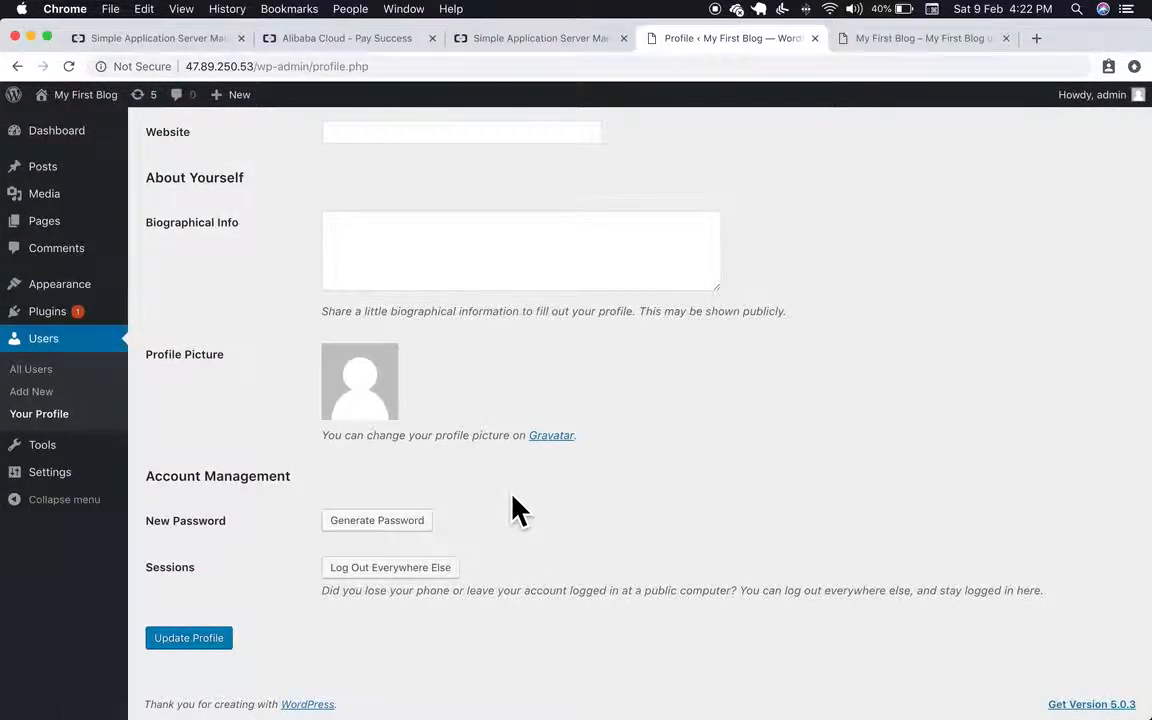
scroll(519, 510, up, 6)
scroll(514, 497, up, 3)
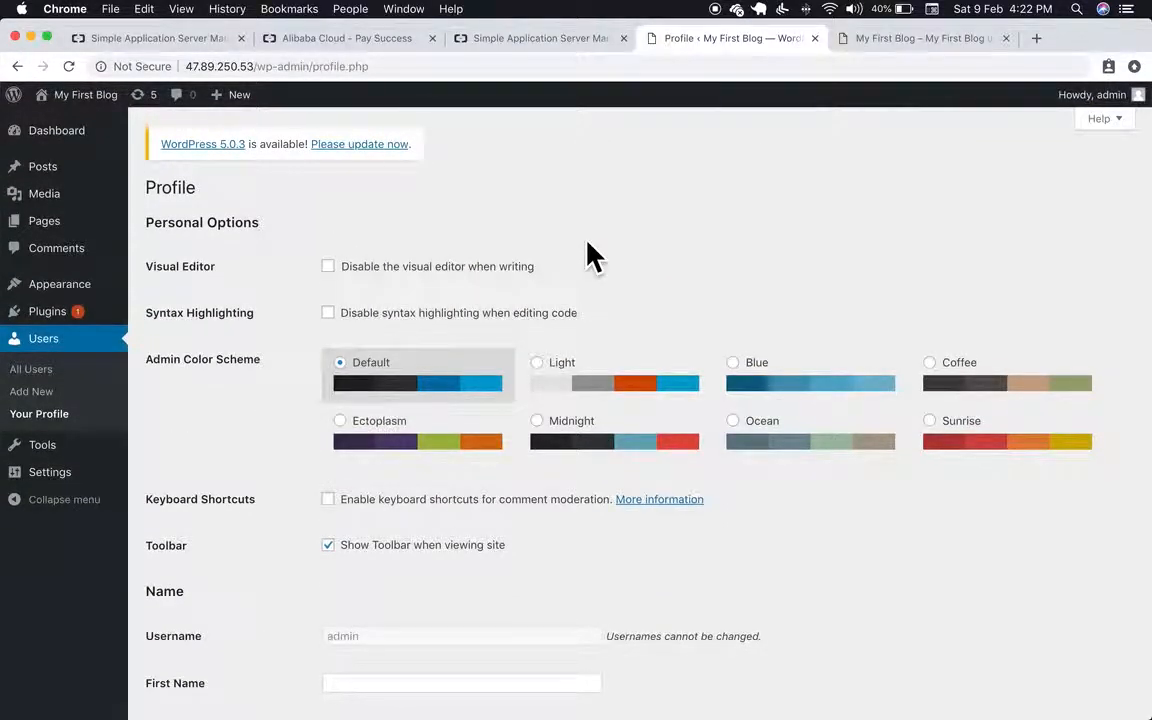
Step: Close the server terminal window and open the Home address link in a new browser tab
click(566, 44)
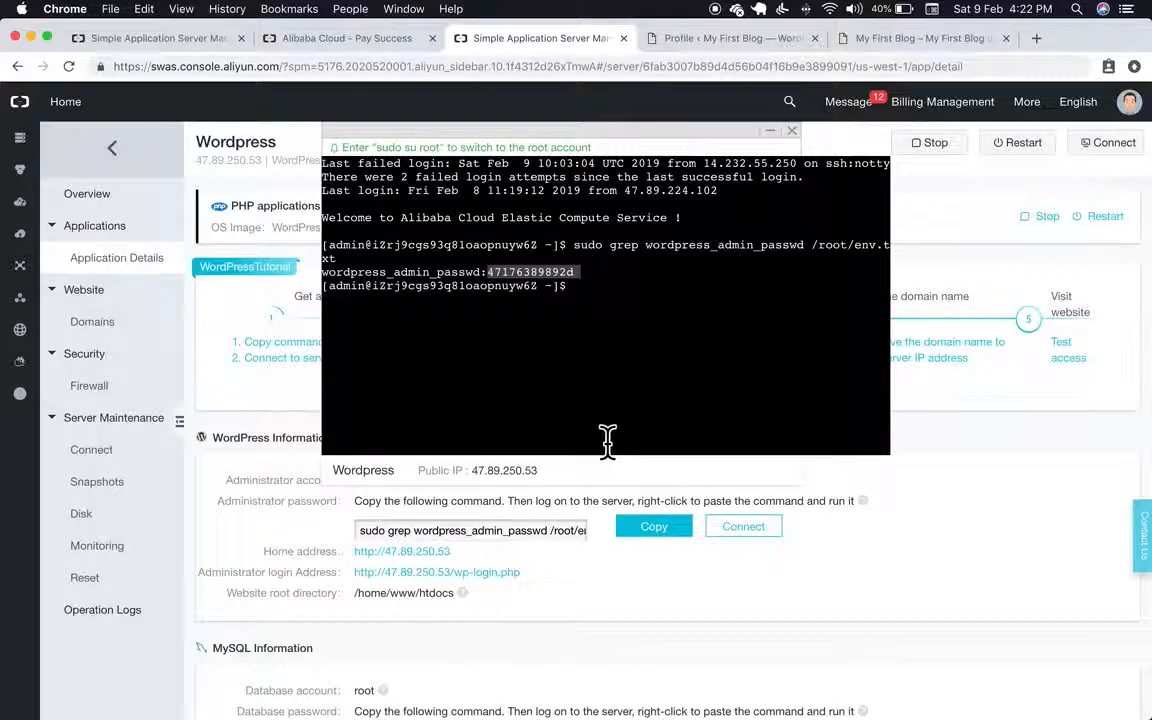
click(791, 131)
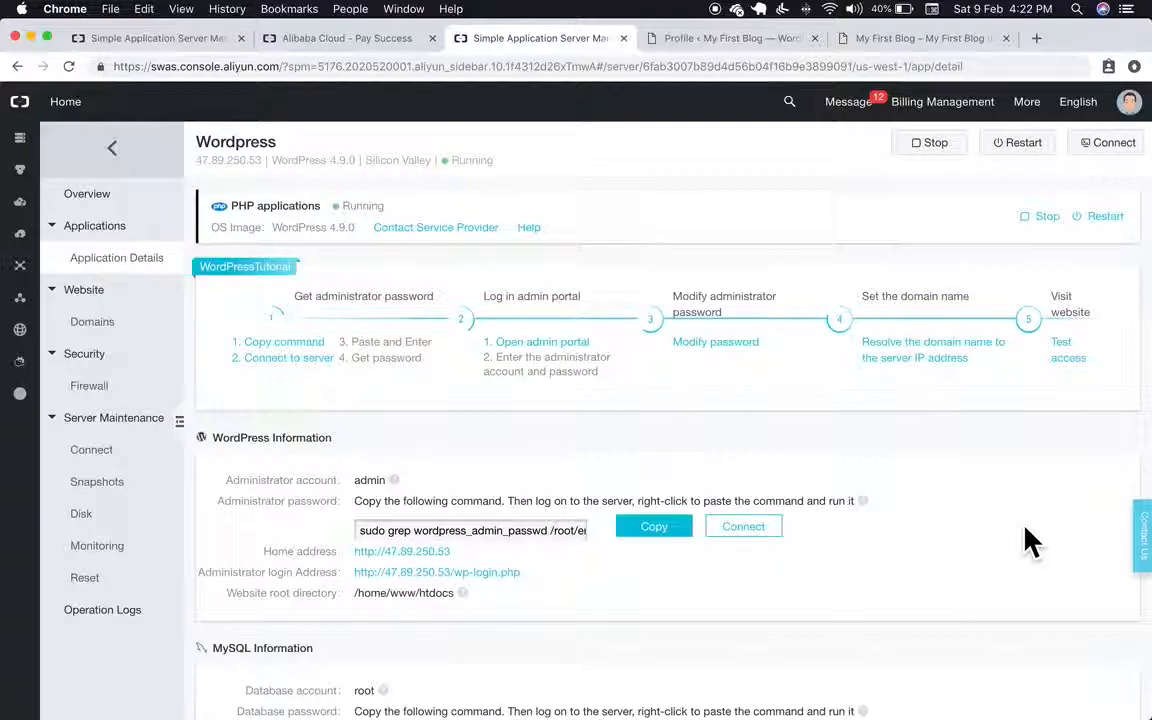
scroll(1030, 540, down, 5)
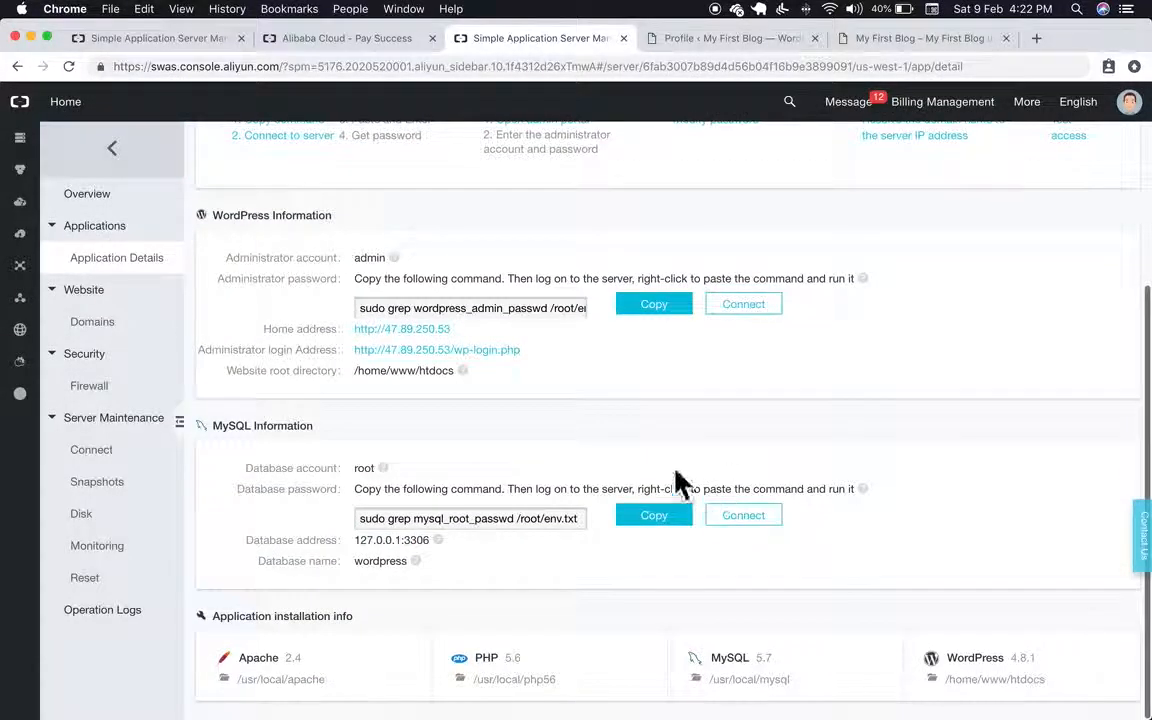
right_click(433, 329)
click(458, 336)
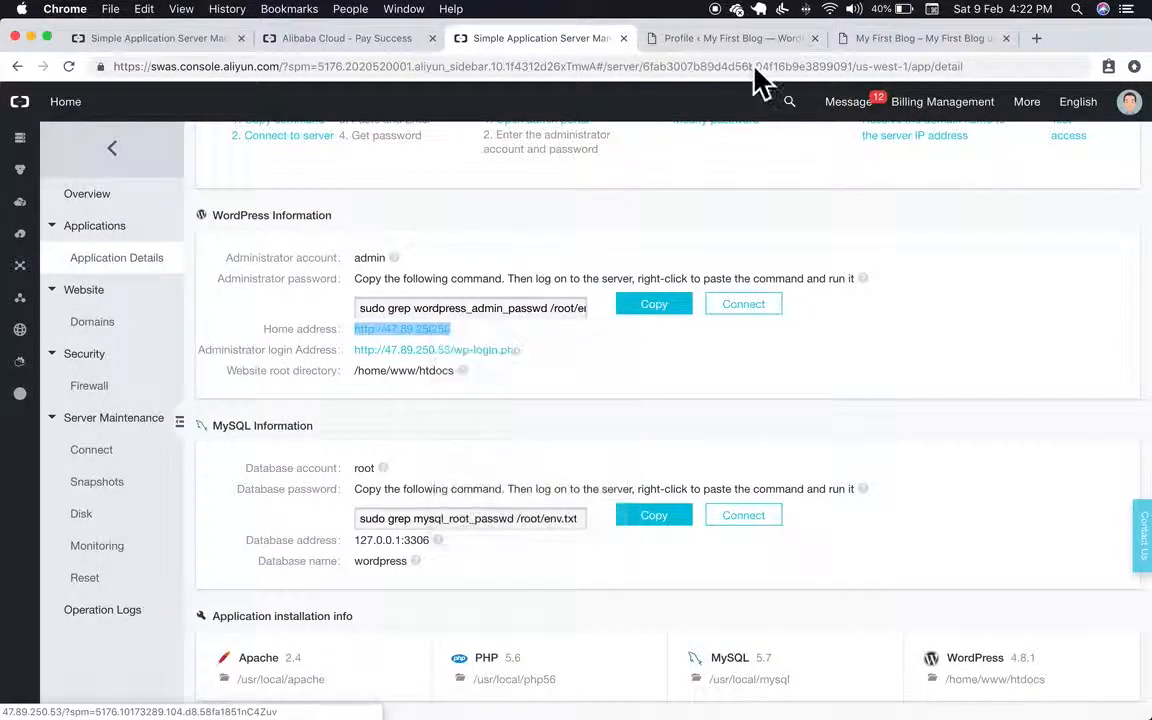
Step: Move the 'My First Blog' tab ahead of the WordPress profile tab, then return to the application details
click(680, 38)
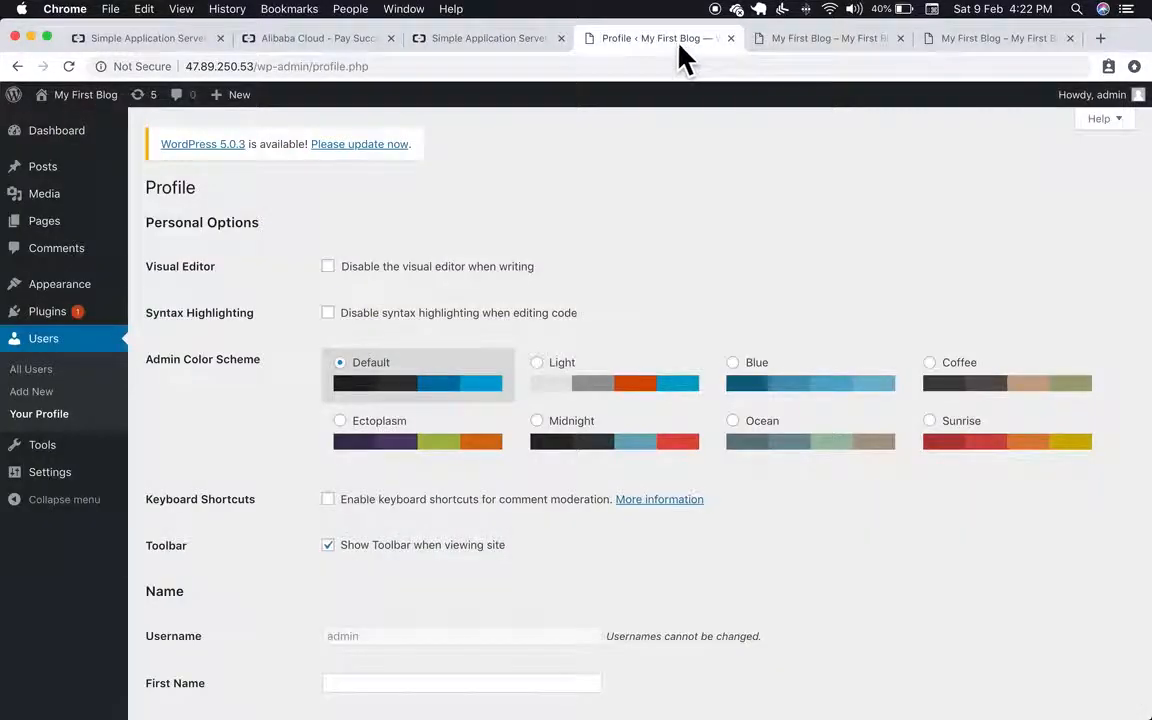
drag(803, 46, 665, 46)
click(470, 42)
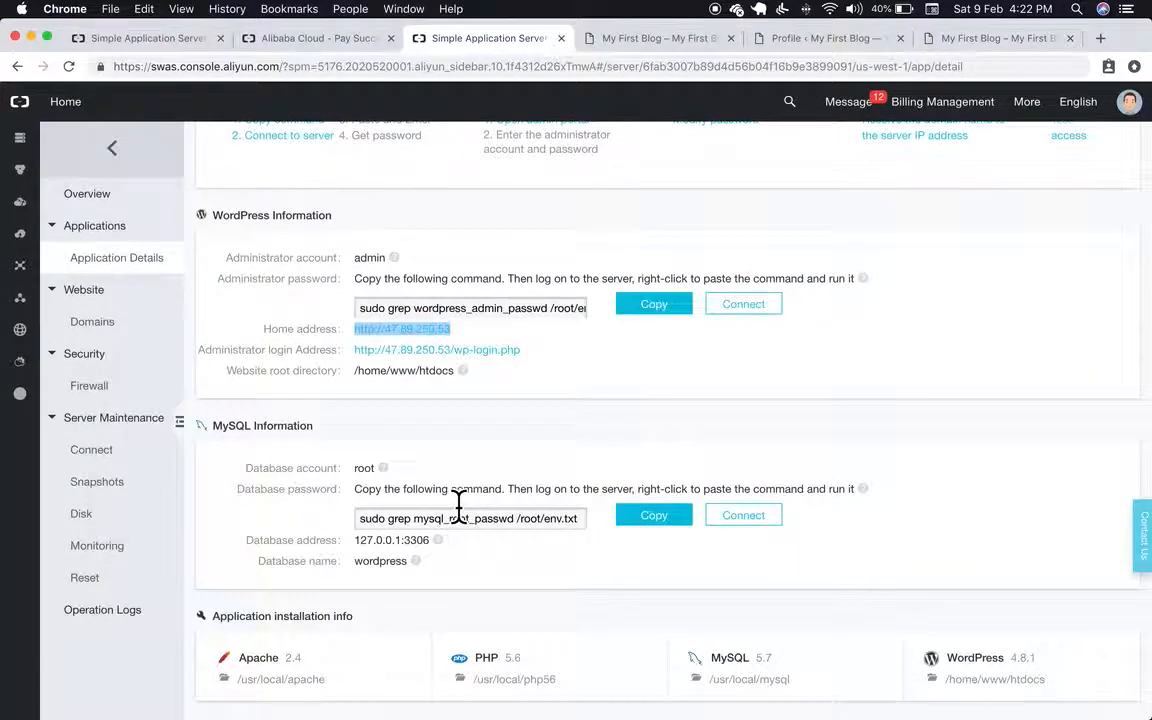
scroll(458, 507, up, 3)
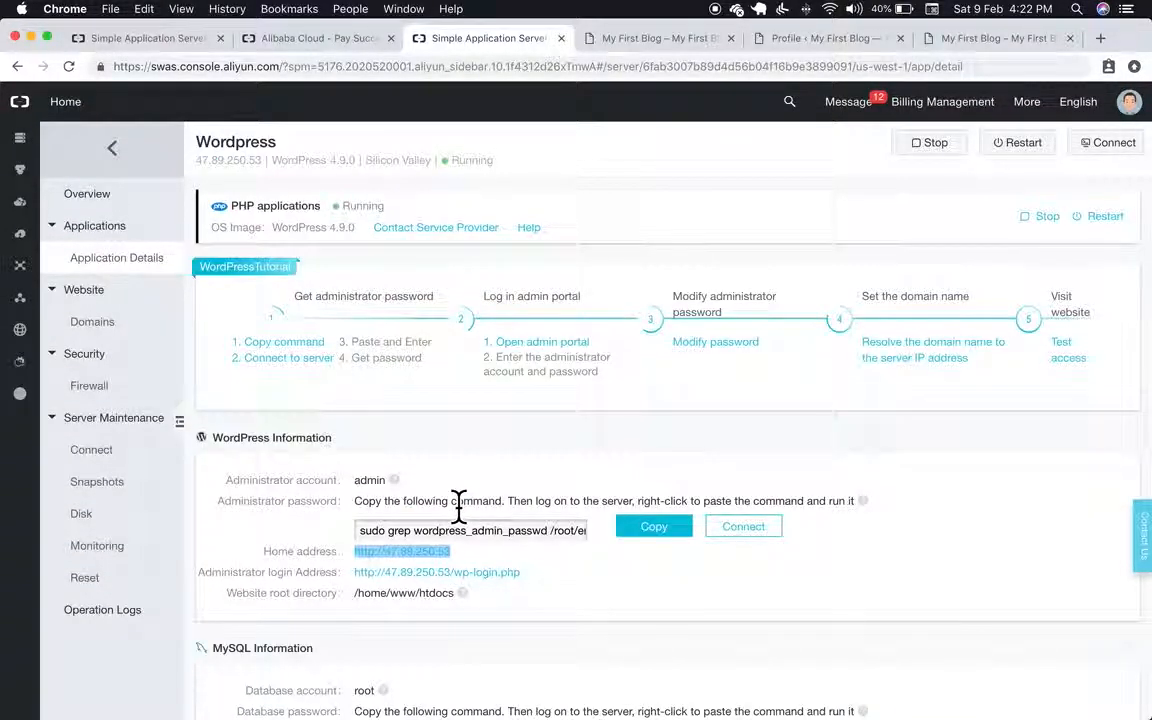